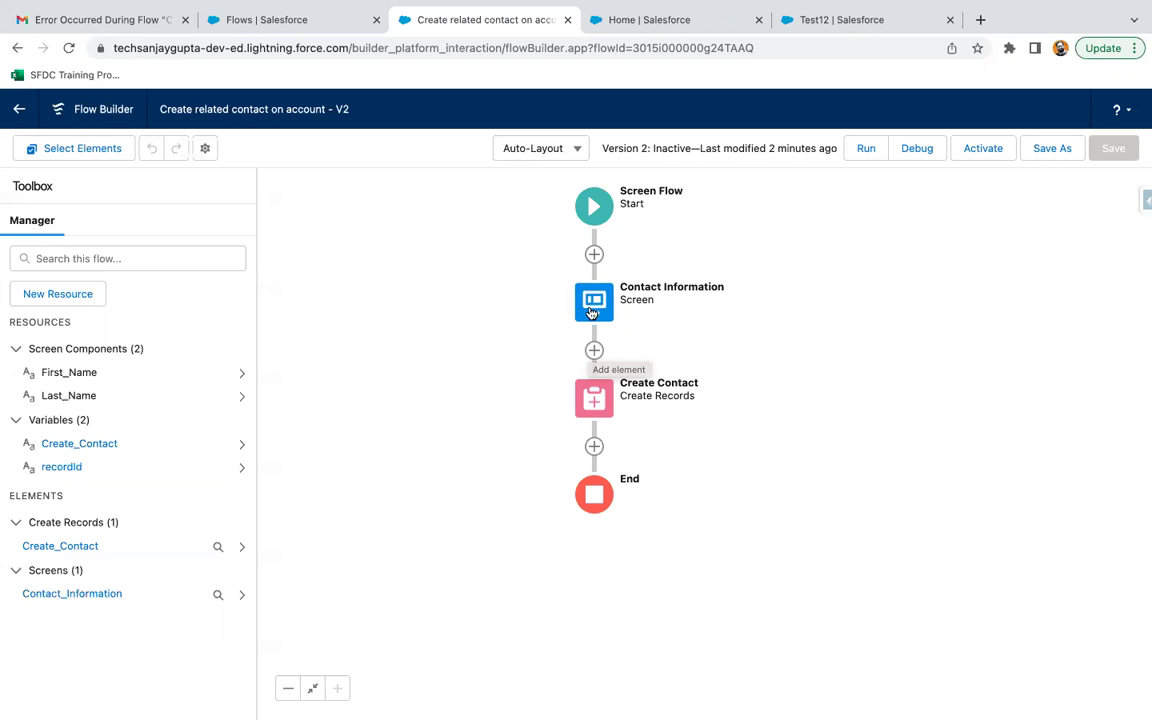
Review the First Name and Last Name inputs on Contact Information, then open Create Contact's field mappings.
double_click(588, 310)
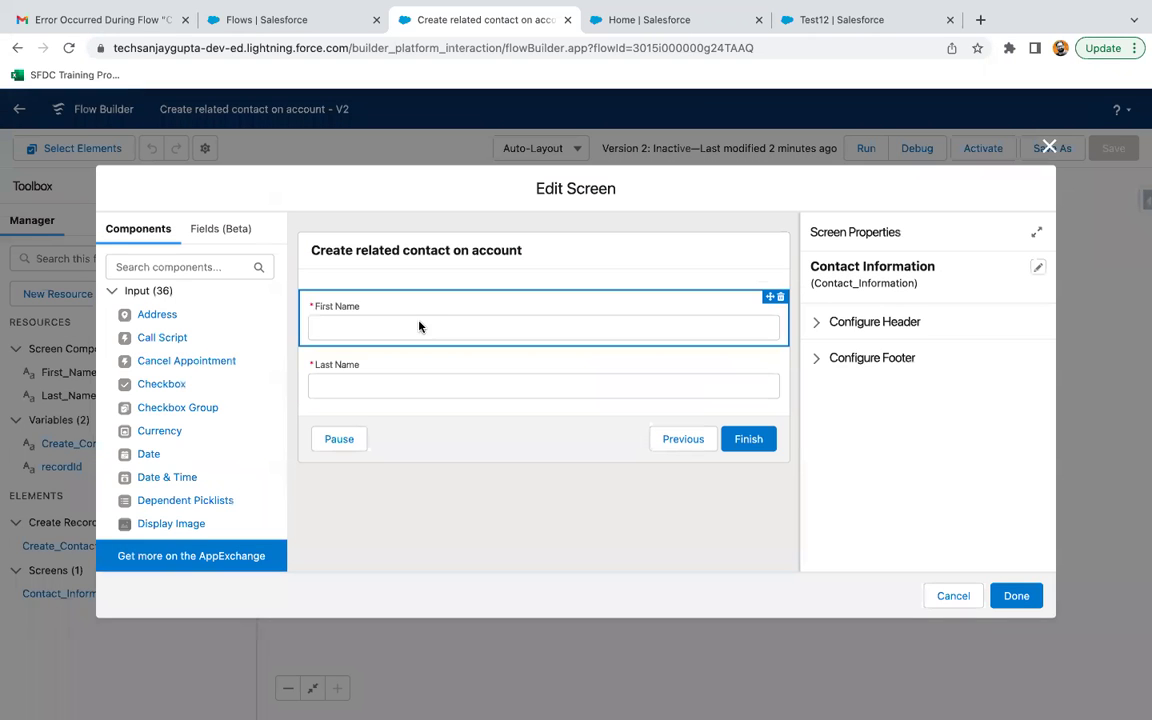
click(413, 321)
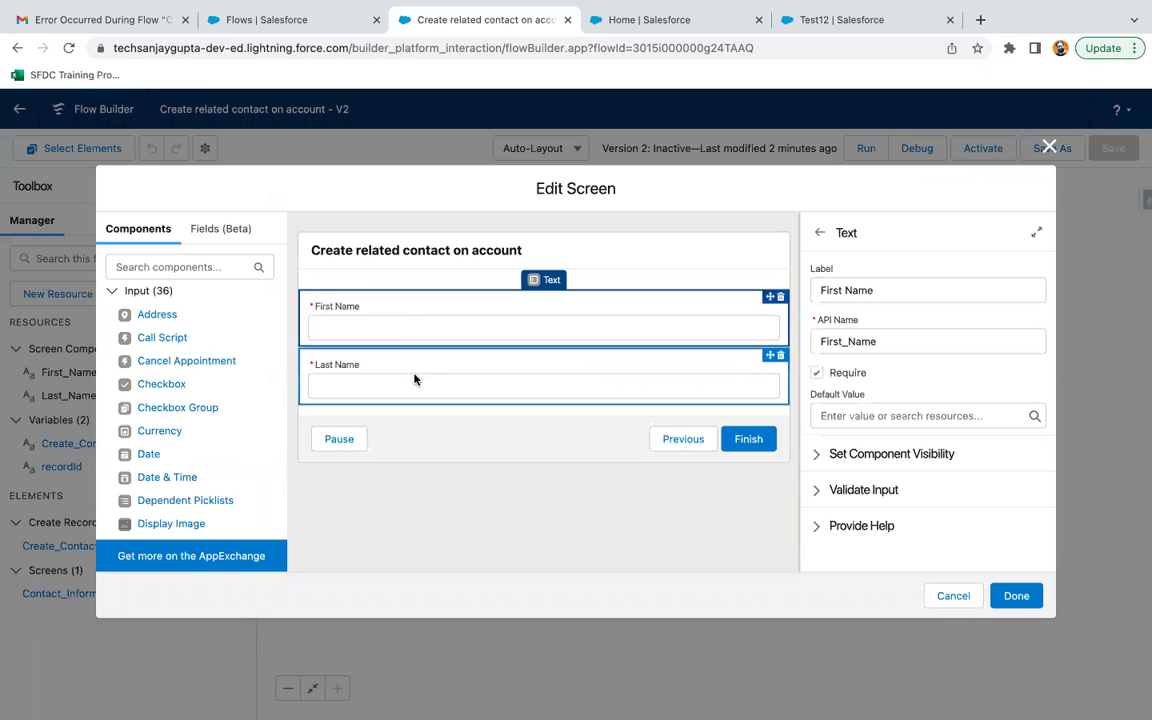
click(417, 378)
click(450, 324)
click(953, 595)
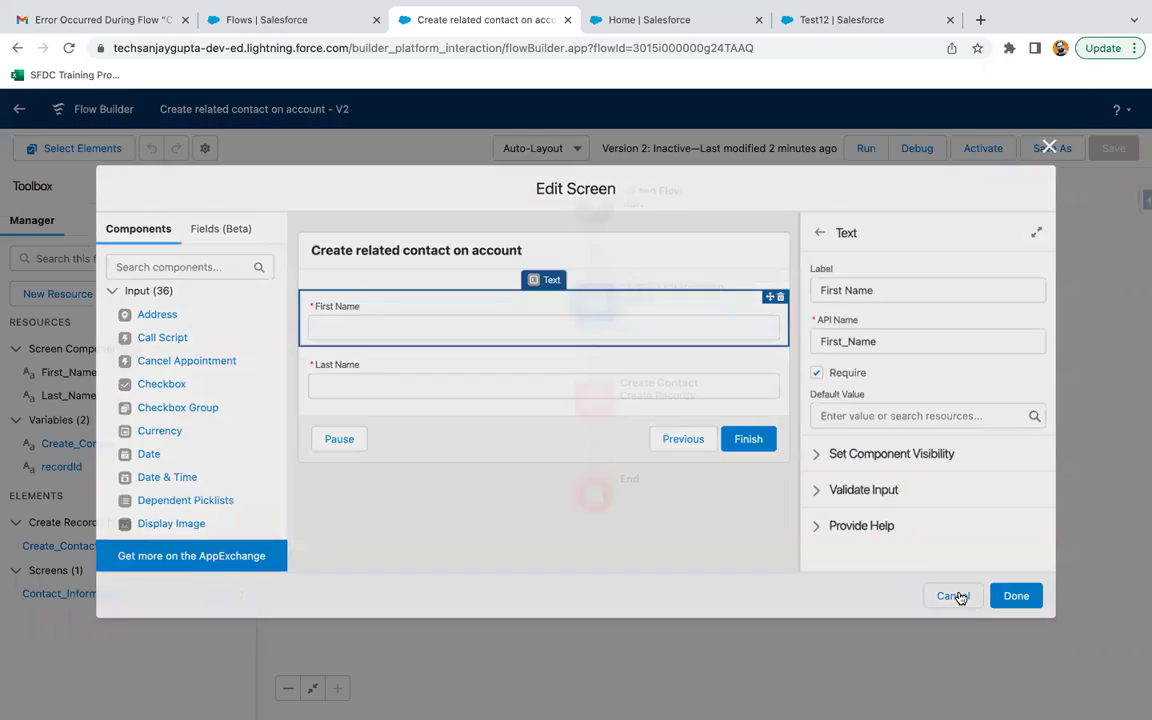
double_click(588, 405)
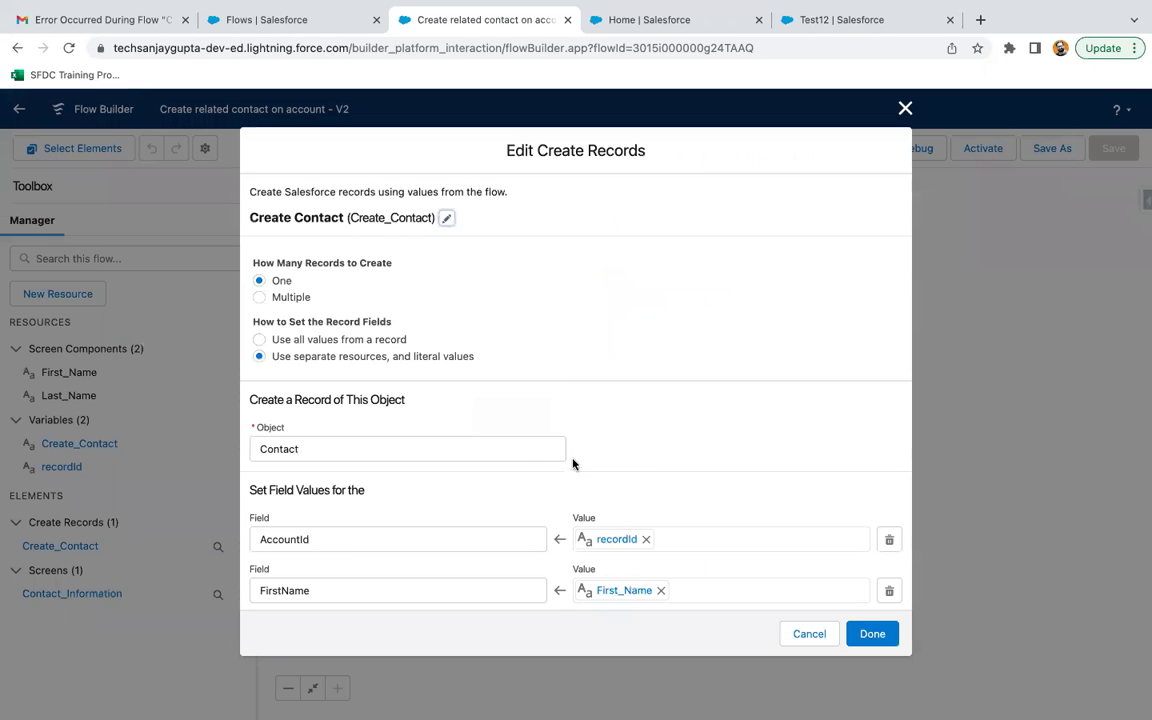
scroll(527, 452, down, 2)
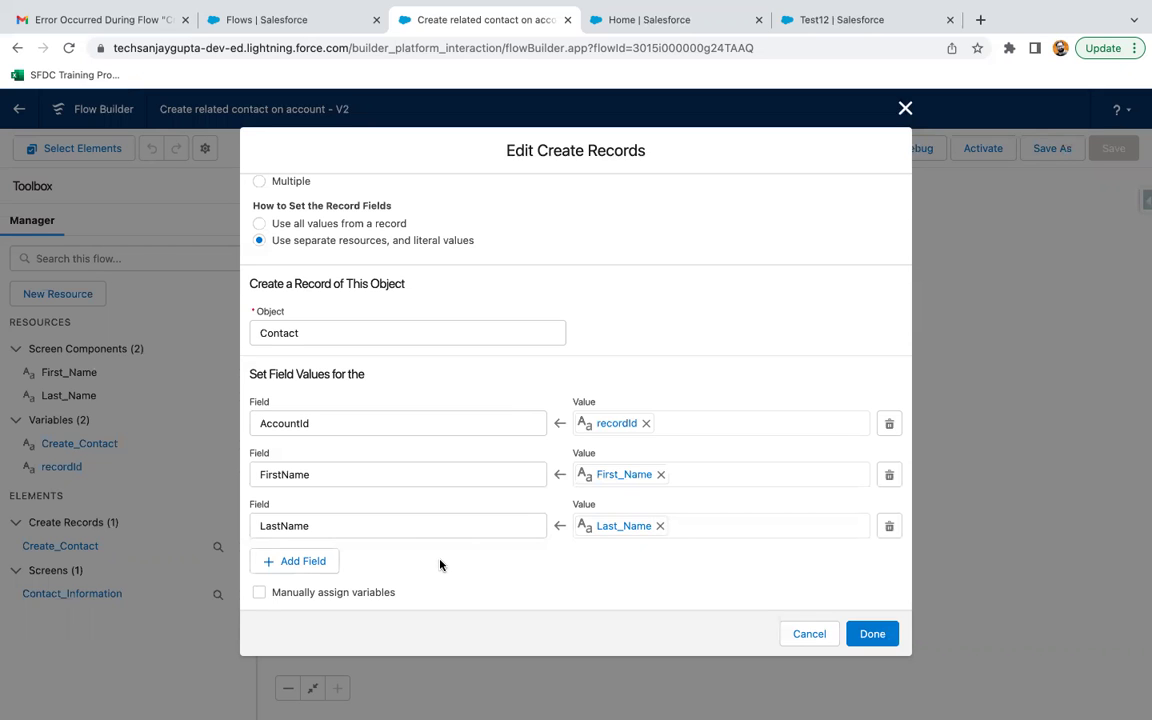
Turn on manual variable assignment for the created contact's ID.
click(259, 594)
scroll(491, 573, down, 2)
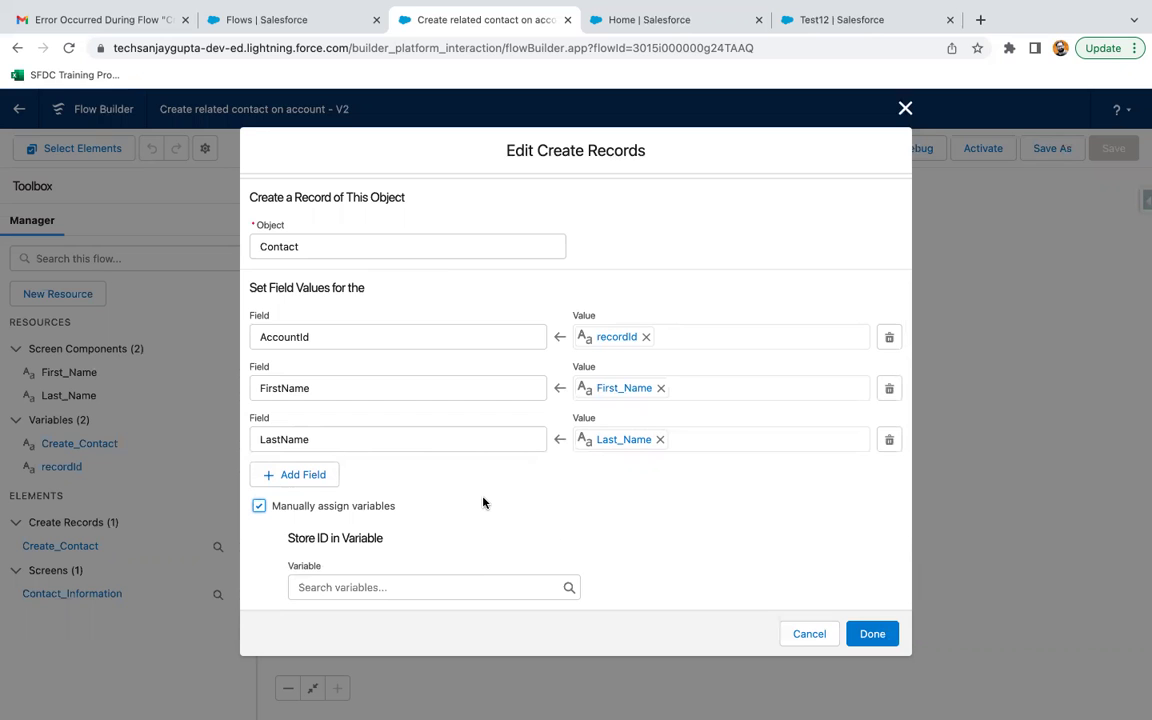
click(362, 587)
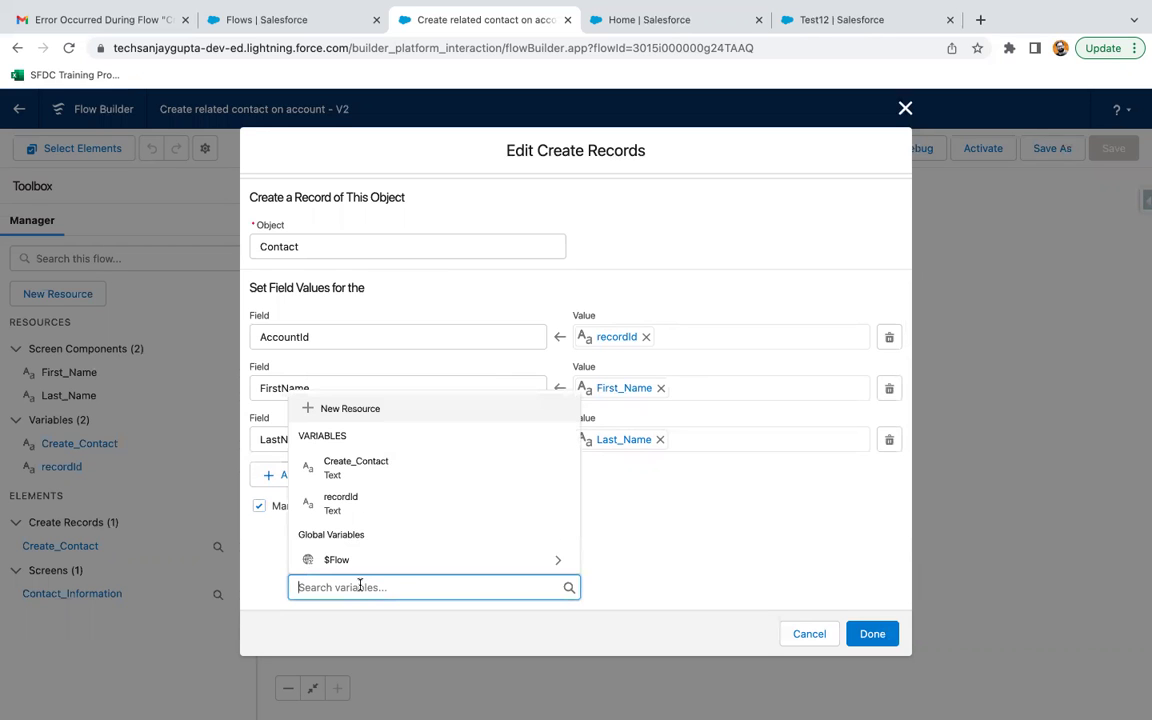
Create a new Text variable named contactId to store the contact's ID.
click(352, 410)
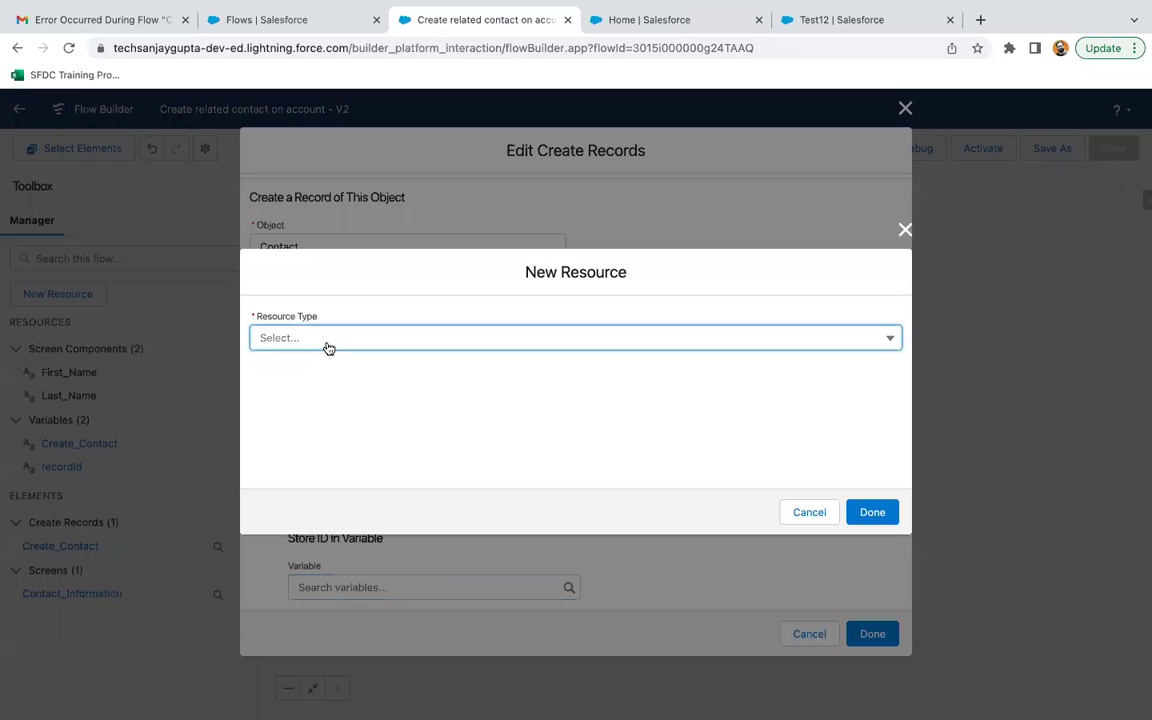
click(329, 340)
click(312, 364)
click(312, 364)
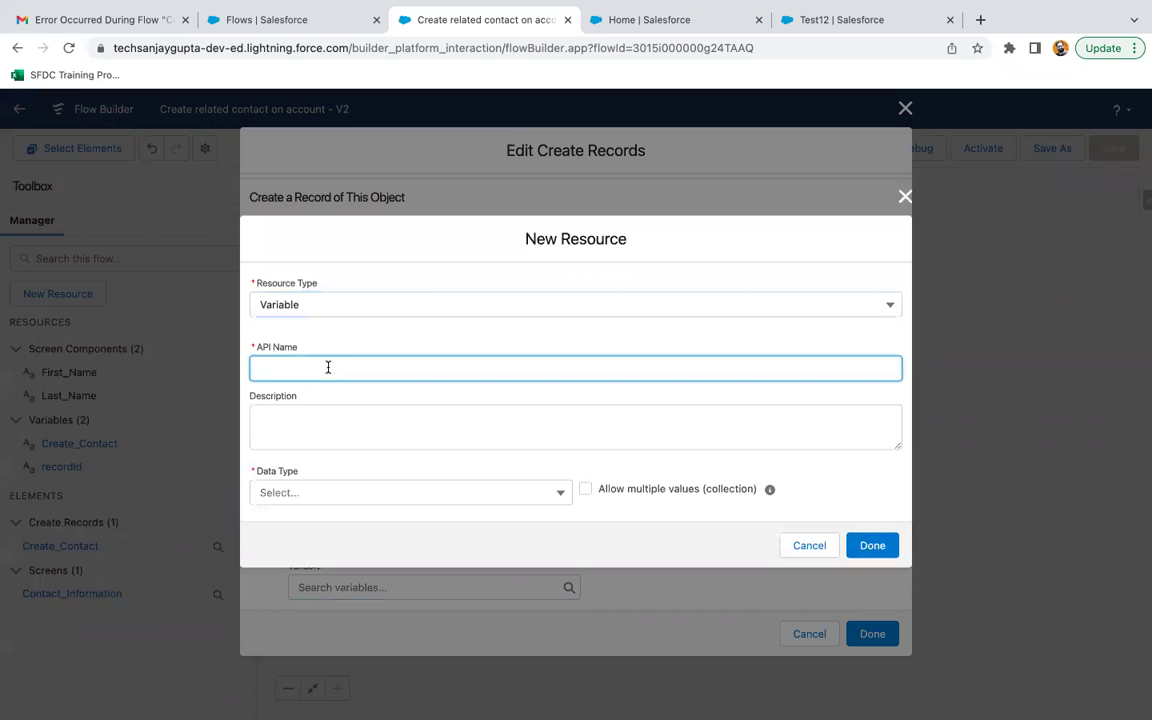
text(contactId)
click(320, 490)
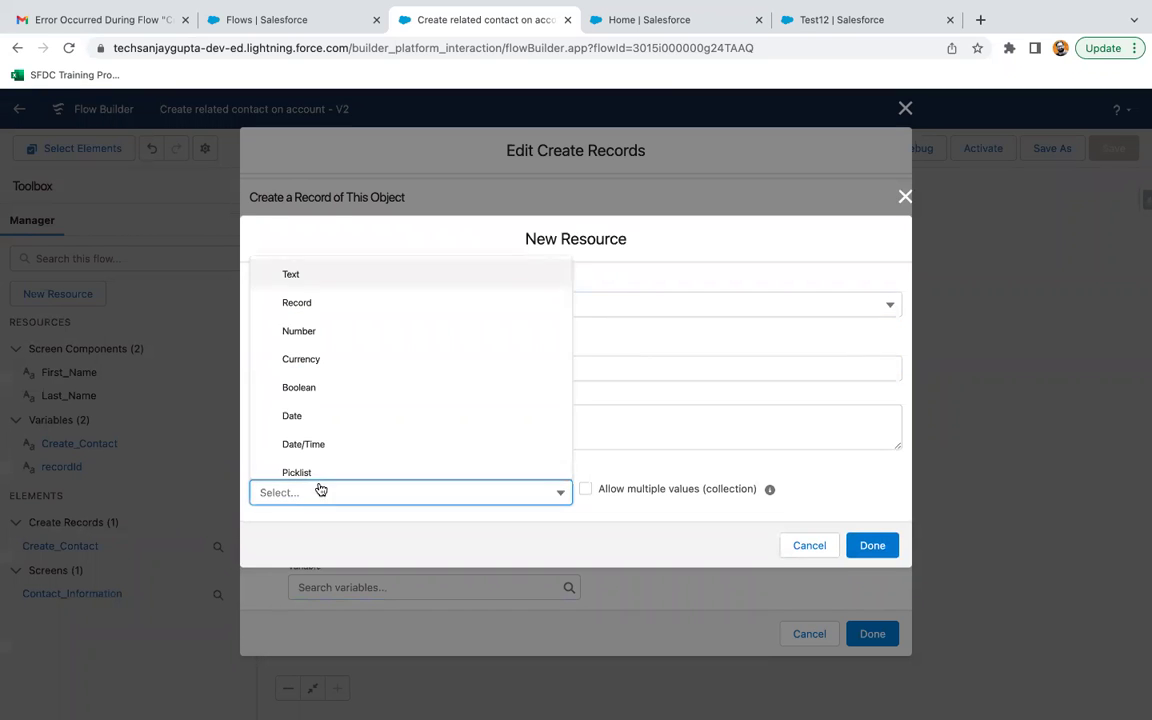
click(315, 273)
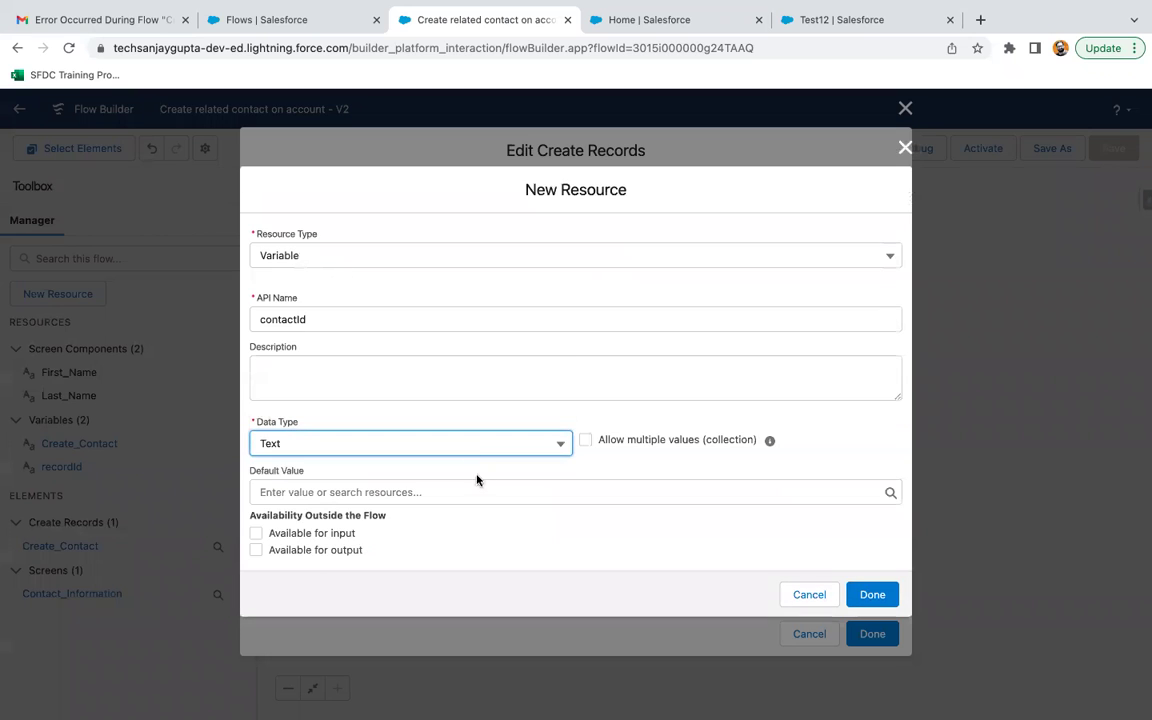
click(872, 598)
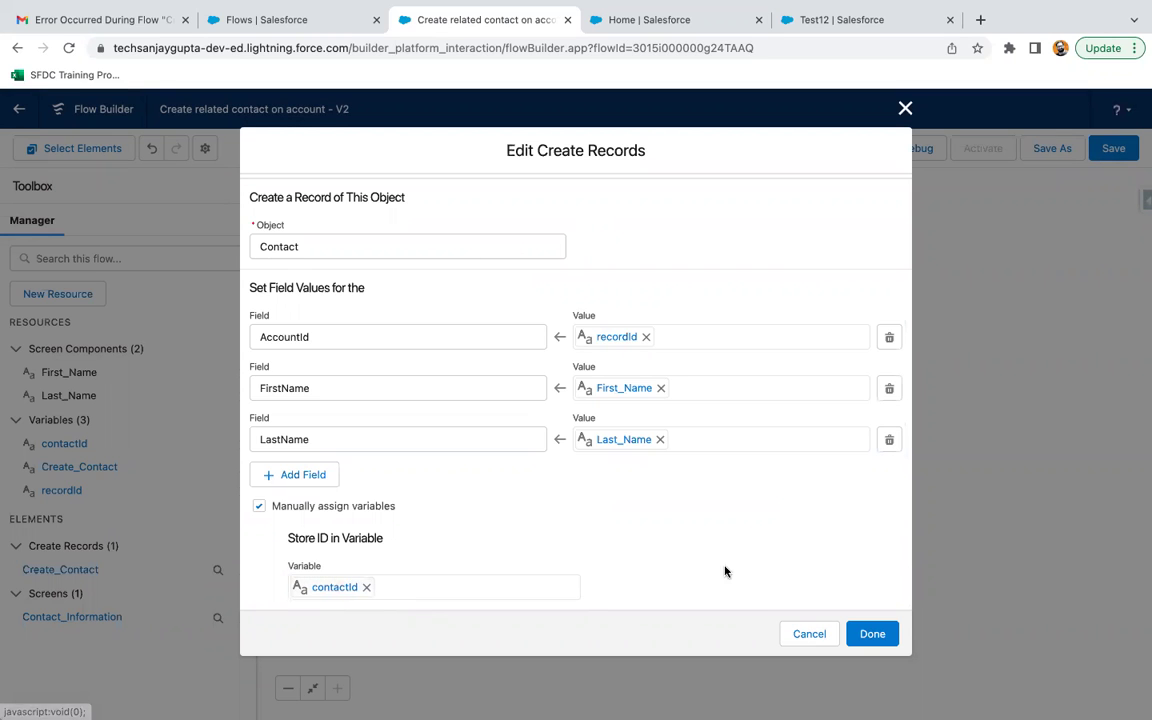
Clear the flagged Object value and re-select Contact so Create Contact applies without errors.
click(872, 633)
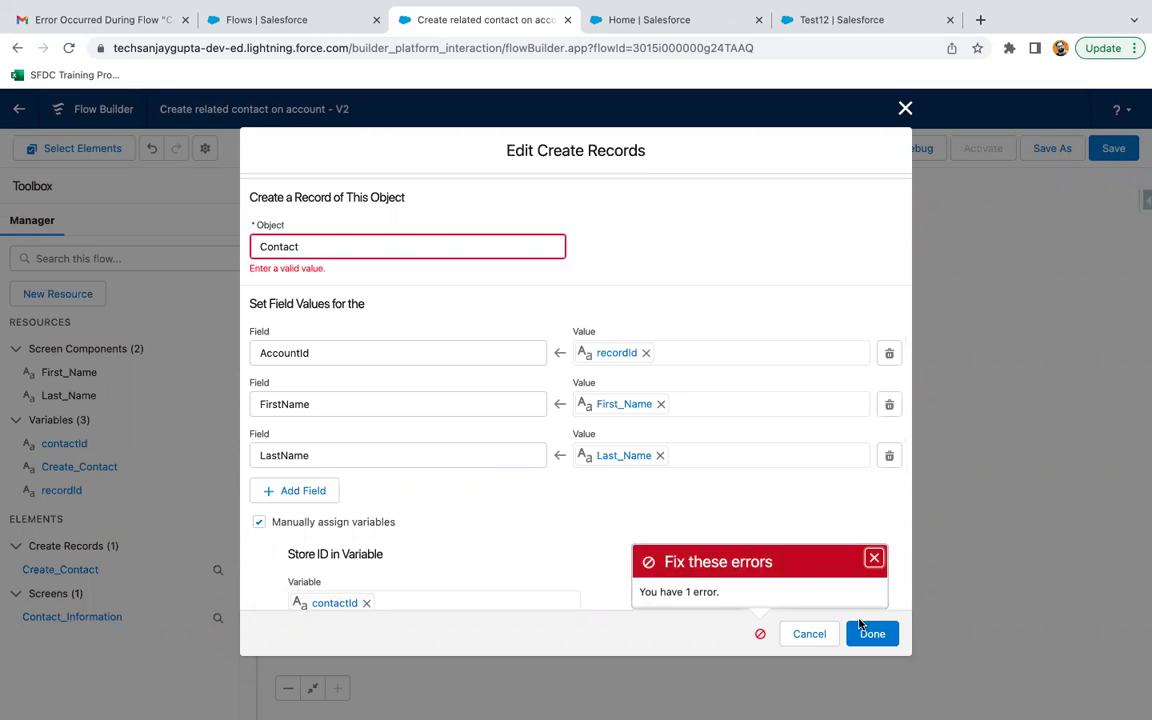
scroll(630, 252, up, 4)
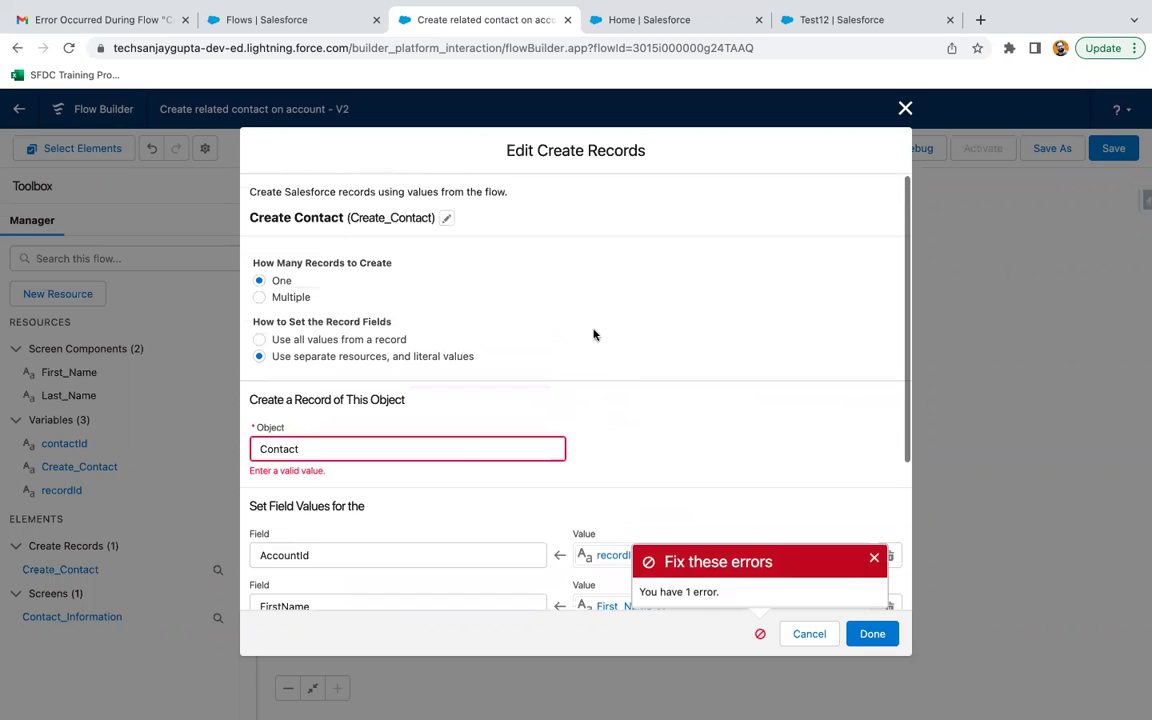
click(465, 446)
key(super+a)
key(BackSpace)
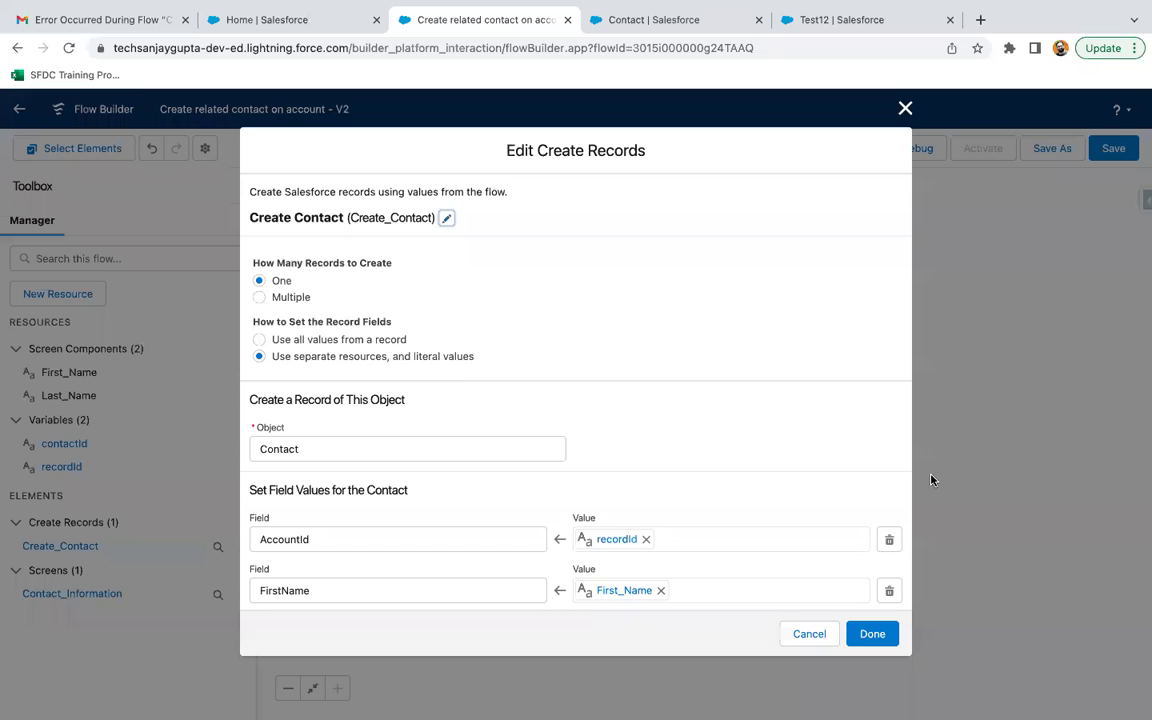
scroll(733, 470, down, 3)
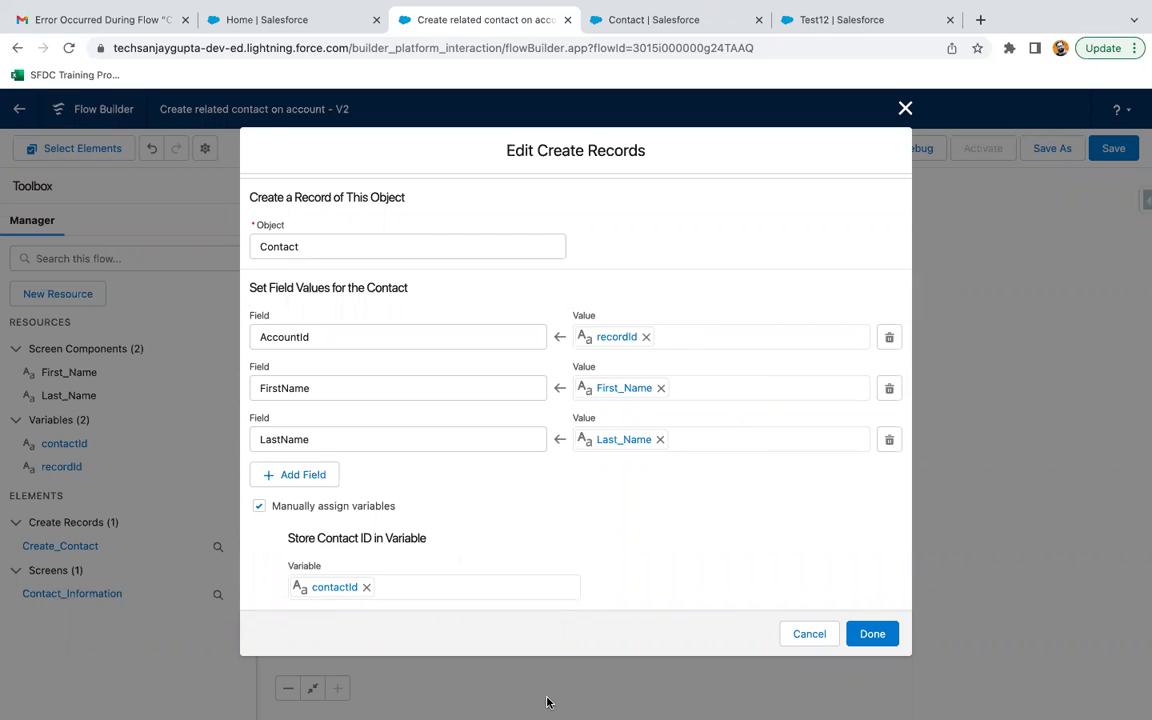
scroll(671, 540, up, 3)
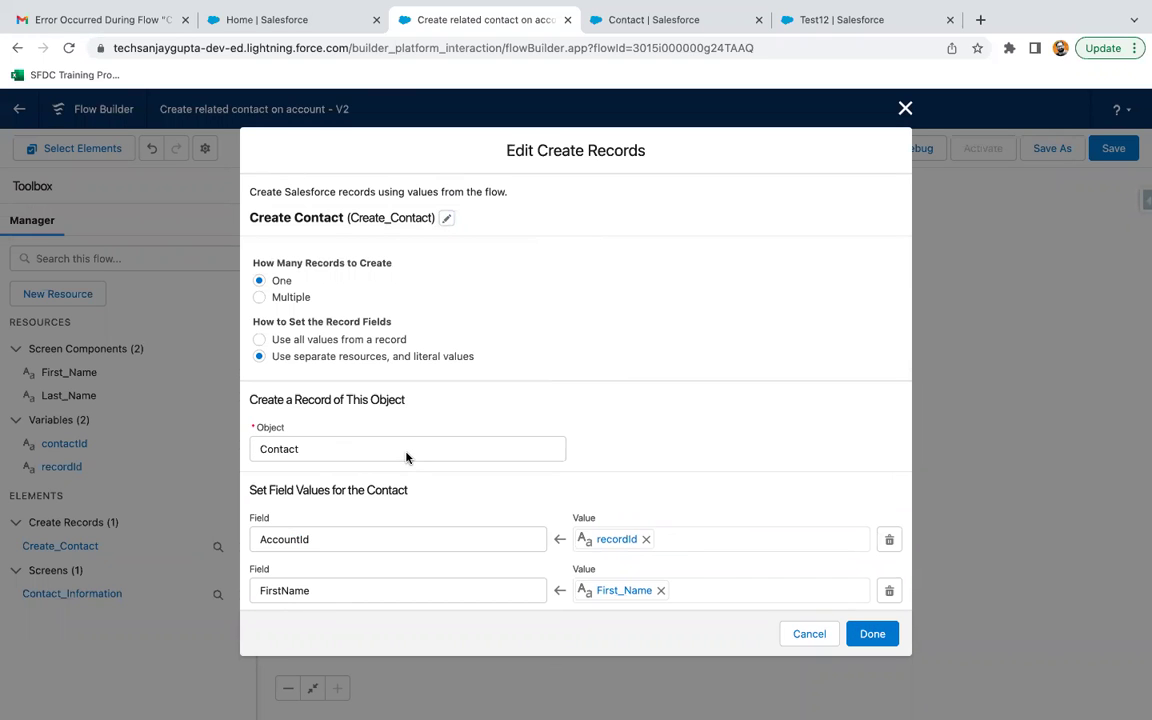
scroll(581, 458, down, 4)
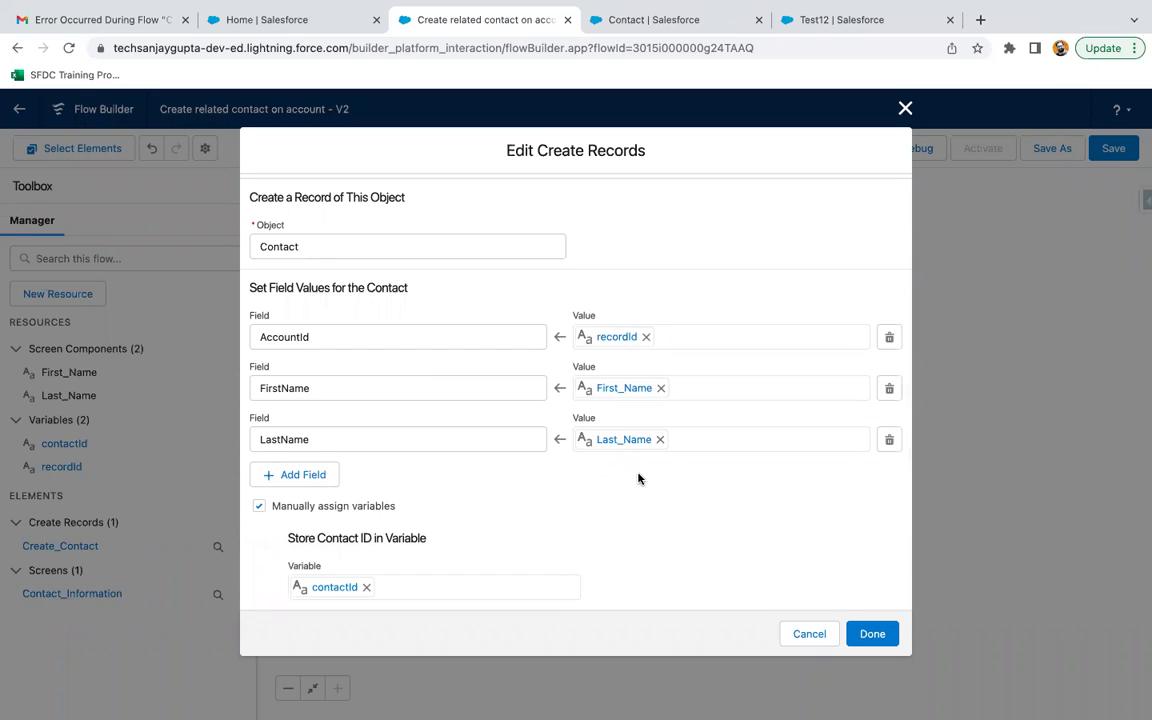
click(874, 633)
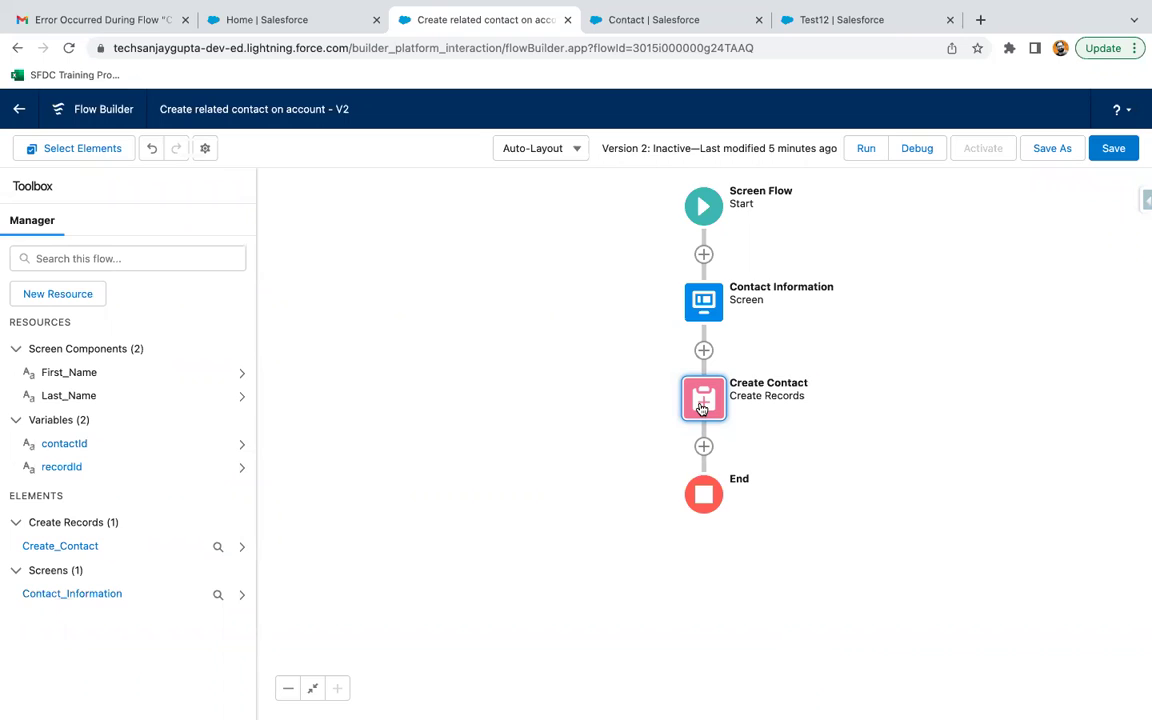
Reopen Create Contact to confirm the ID still maps to contactId.
click(702, 407)
scroll(517, 504, down, 3)
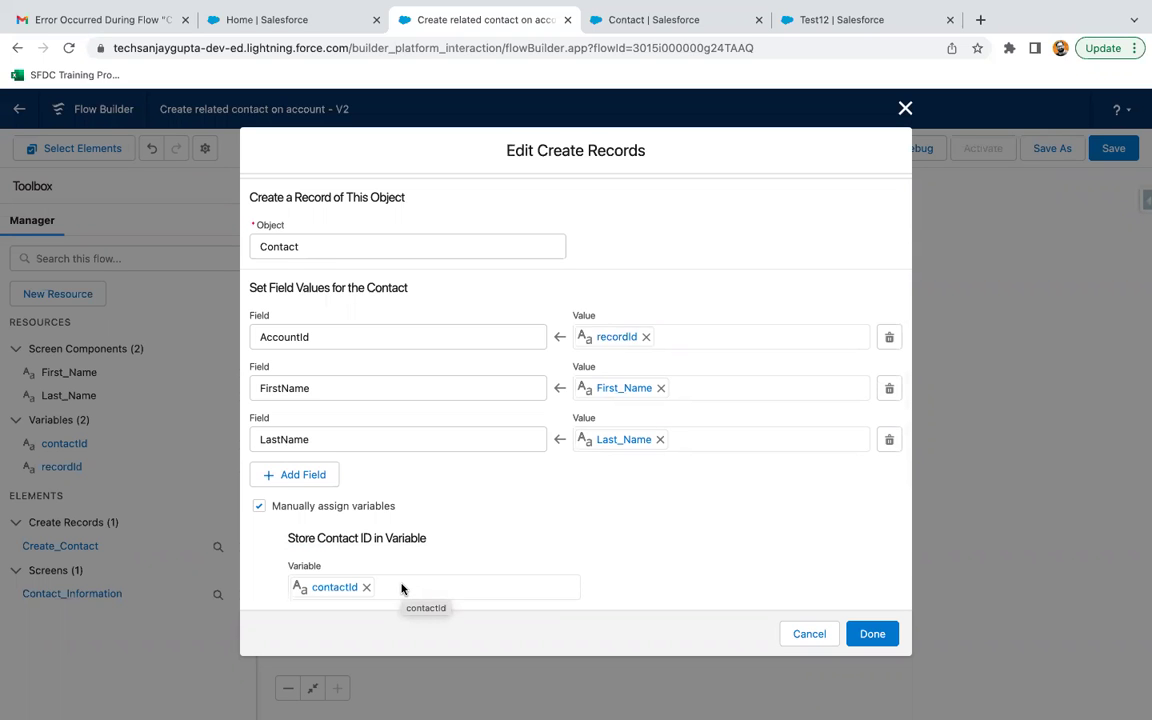
click(869, 633)
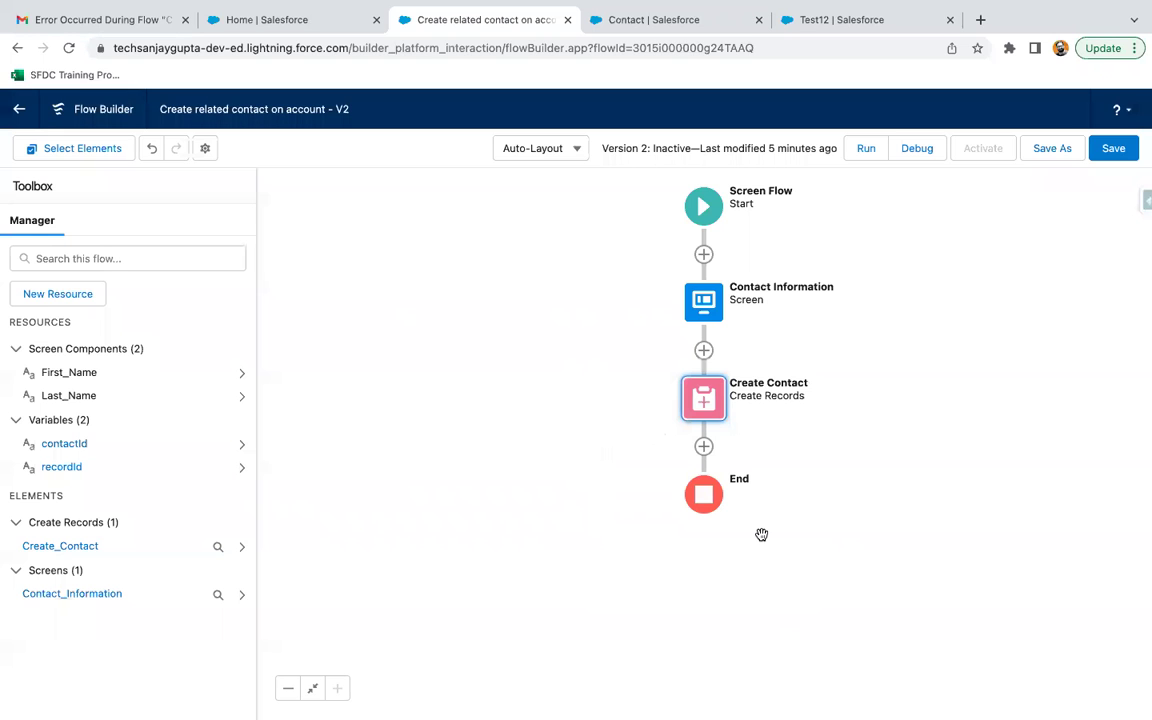
Add a new Screen element after Create Contact labelled 'Upload File'.
click(703, 446)
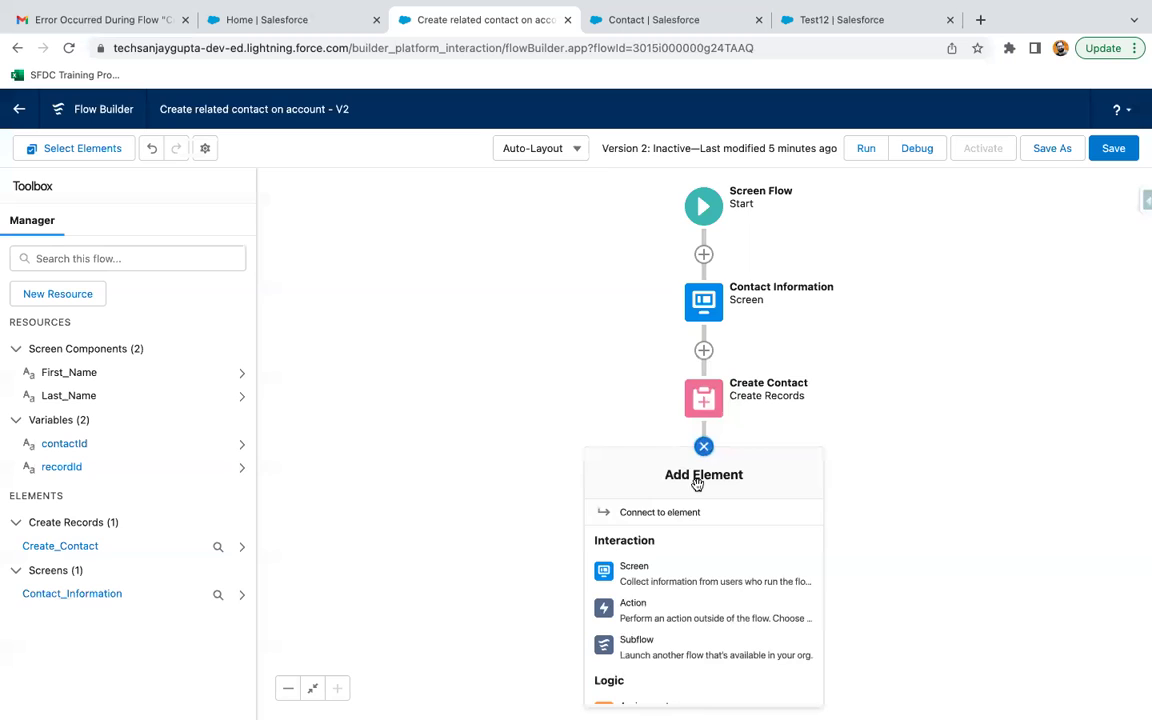
click(677, 573)
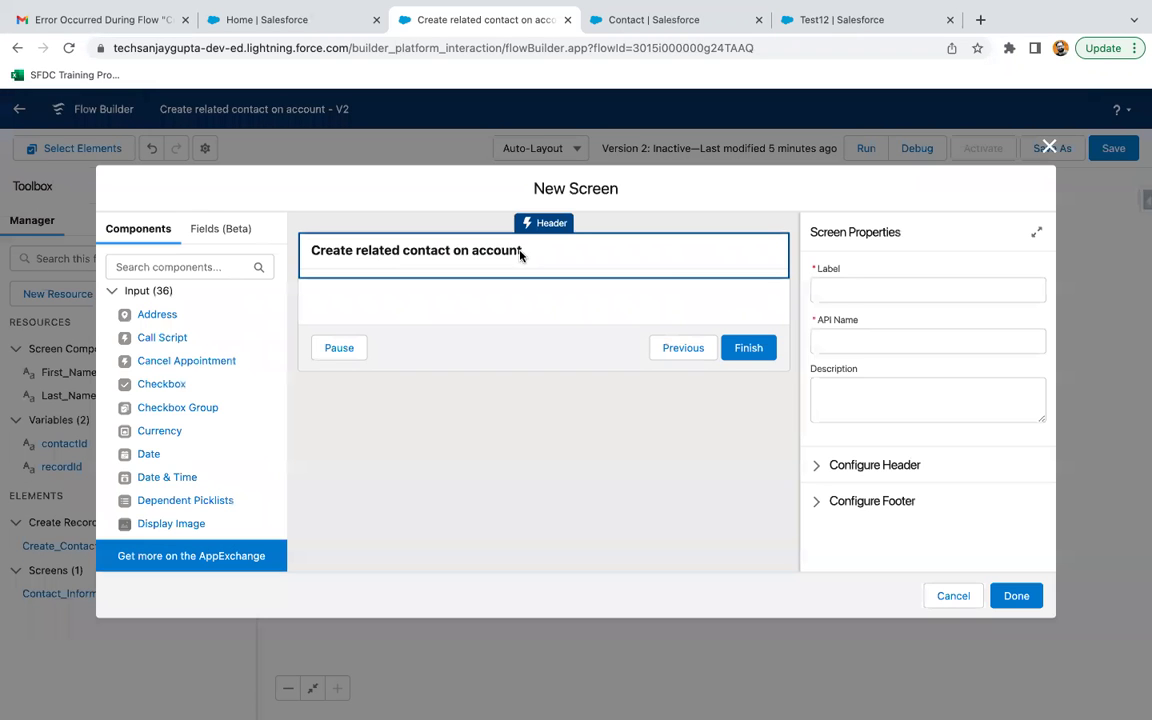
click(846, 287)
text(Uplo)
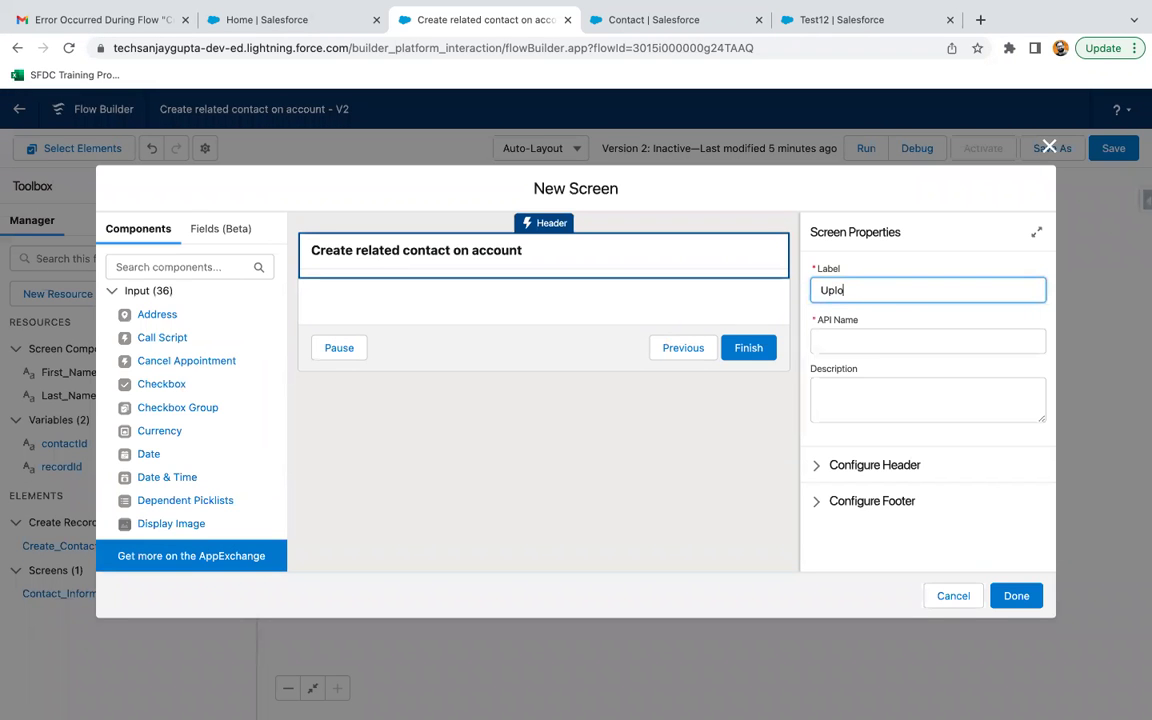
text(ad File)
key(Tab)
Place a File Upload component on the screen with API name upload_file_to_contact.
click(182, 267)
text(file)
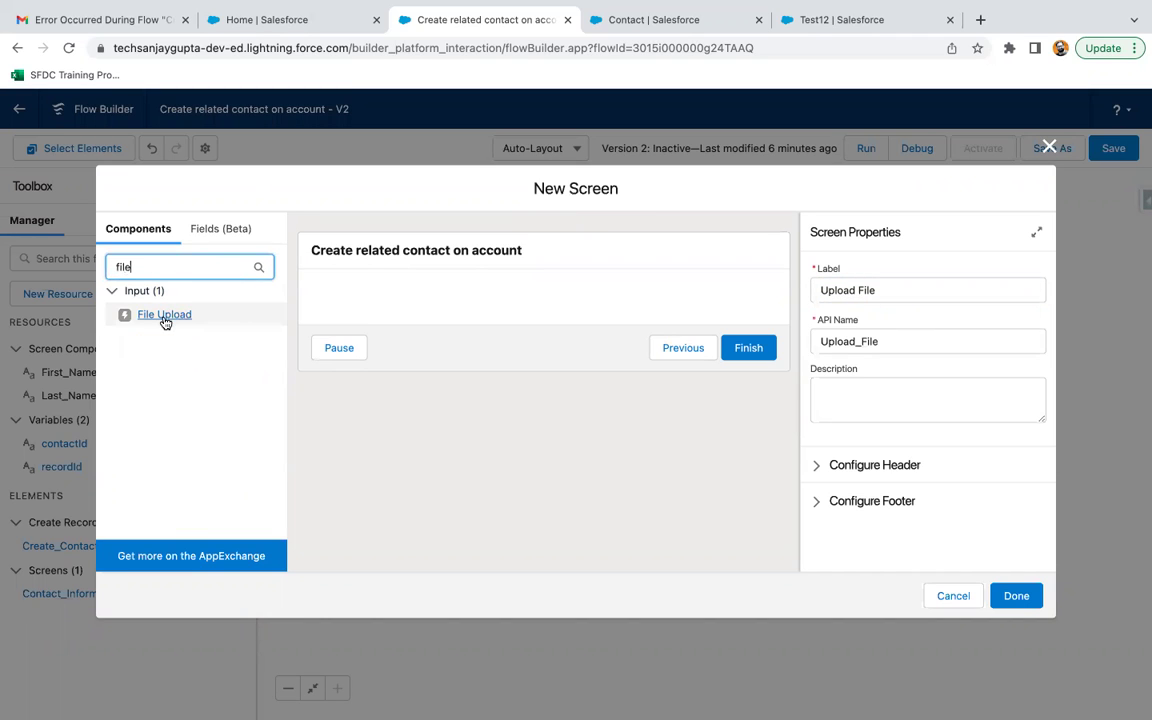
drag(165, 322, 390, 306)
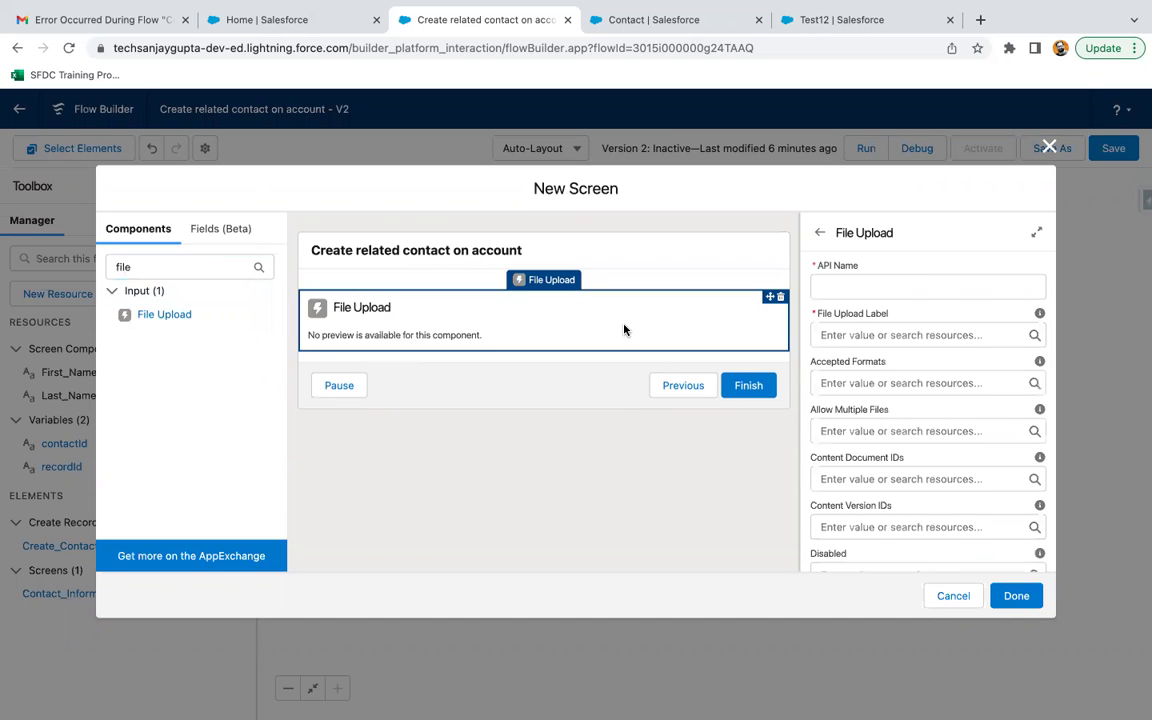
click(856, 286)
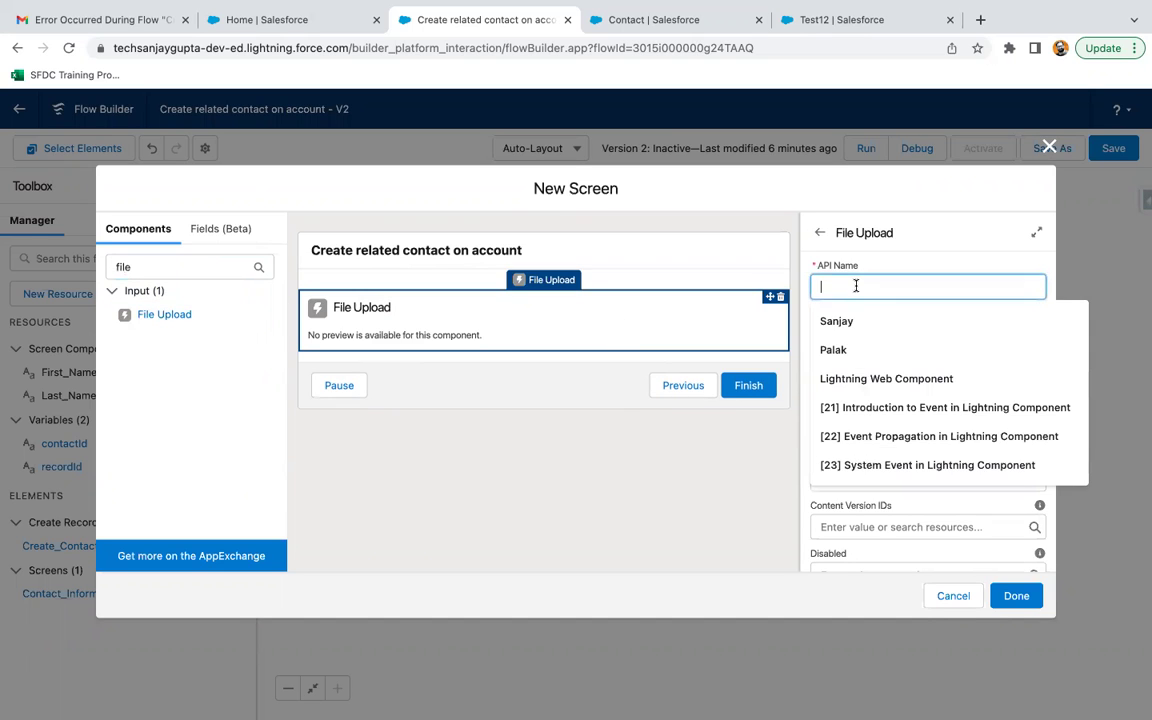
text(Upload File )
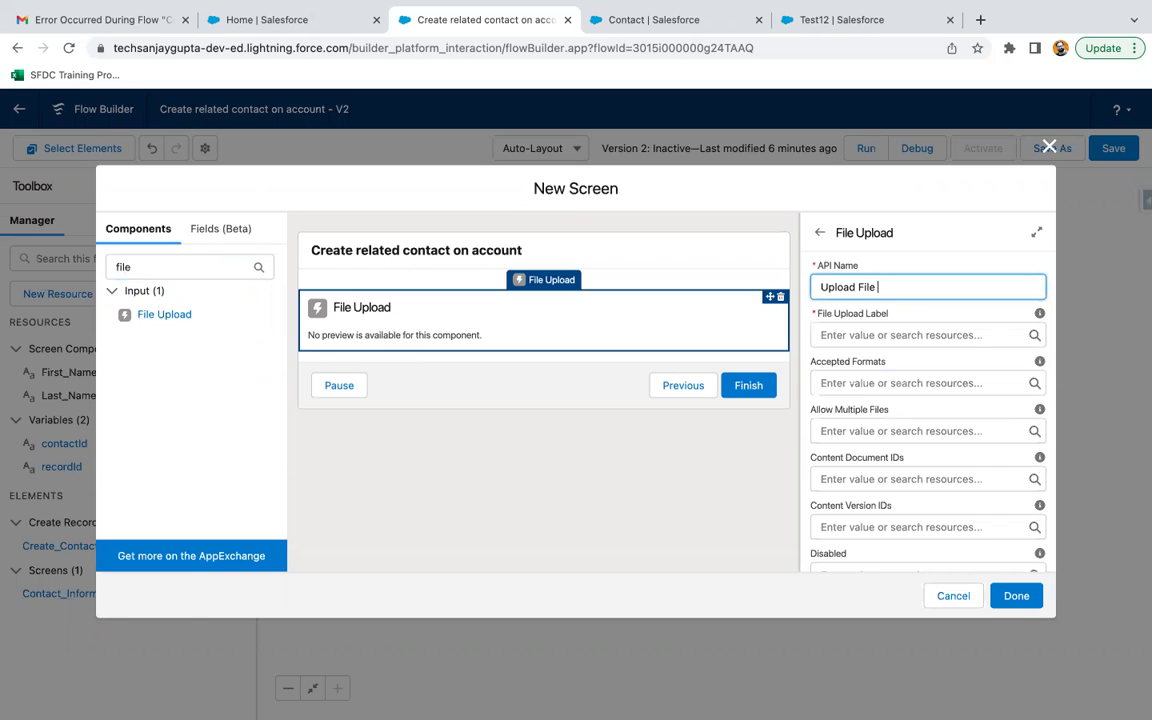
text(to Contact)
click(920, 330)
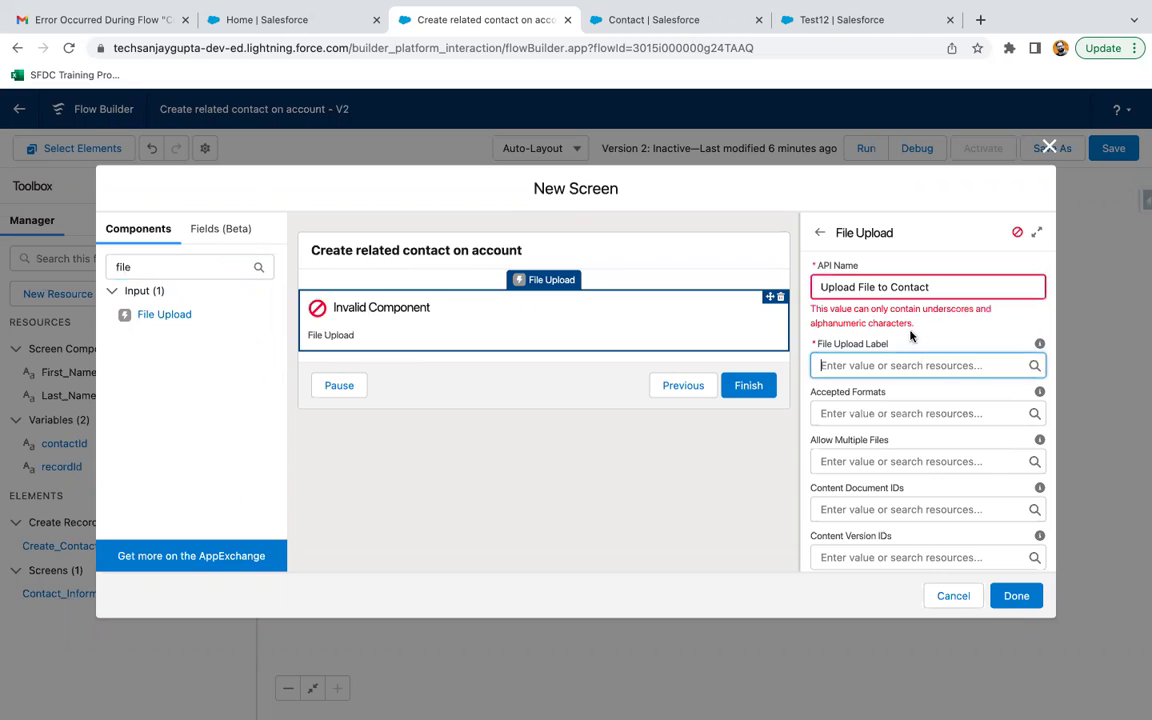
click(911, 311)
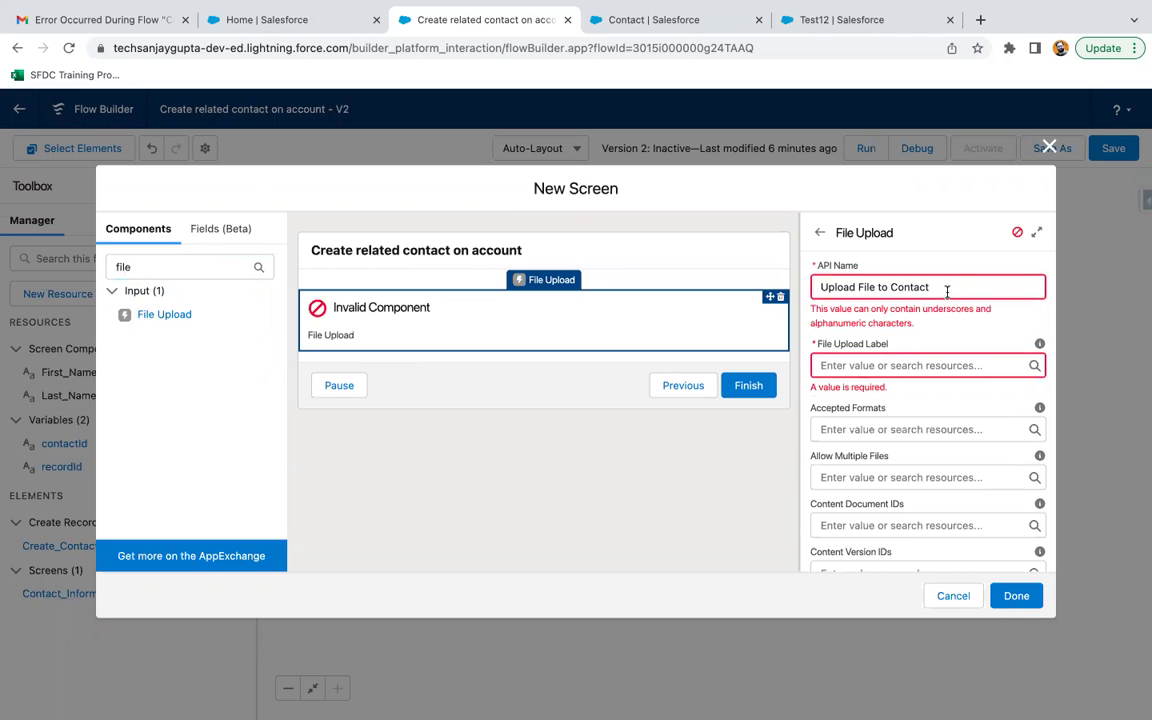
drag(949, 288, 760, 295)
text(up)
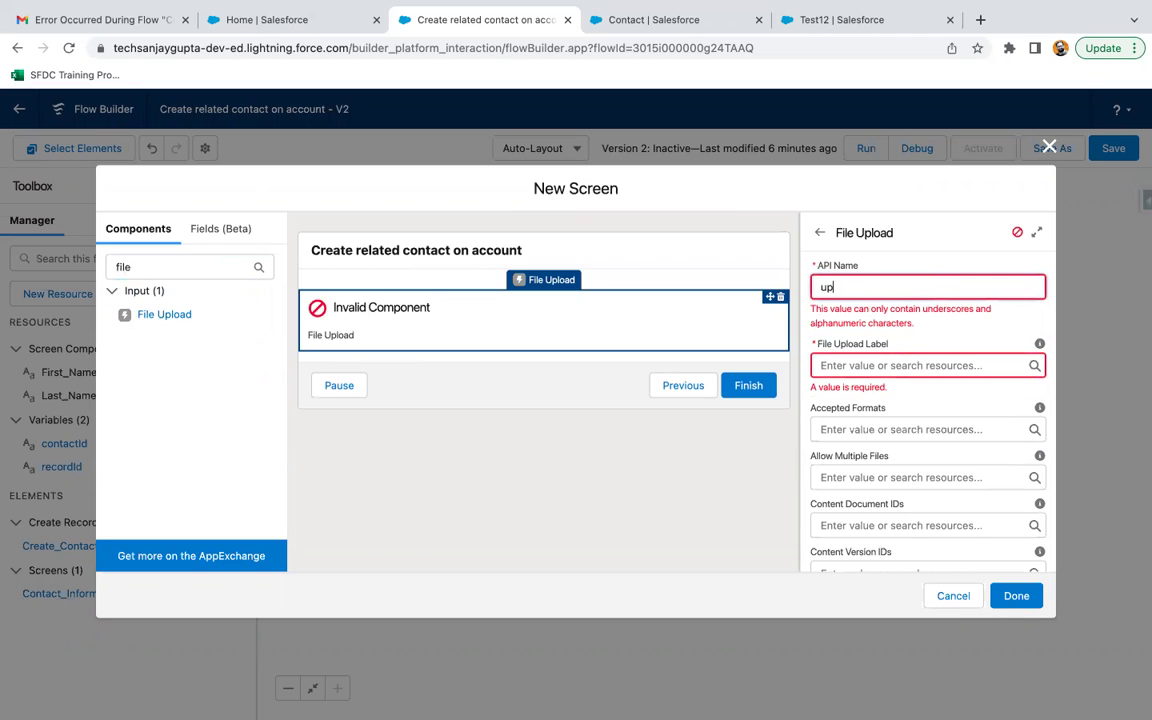
text(load_file_to_contact)
Label the File Upload component 'Upload File'.
click(857, 341)
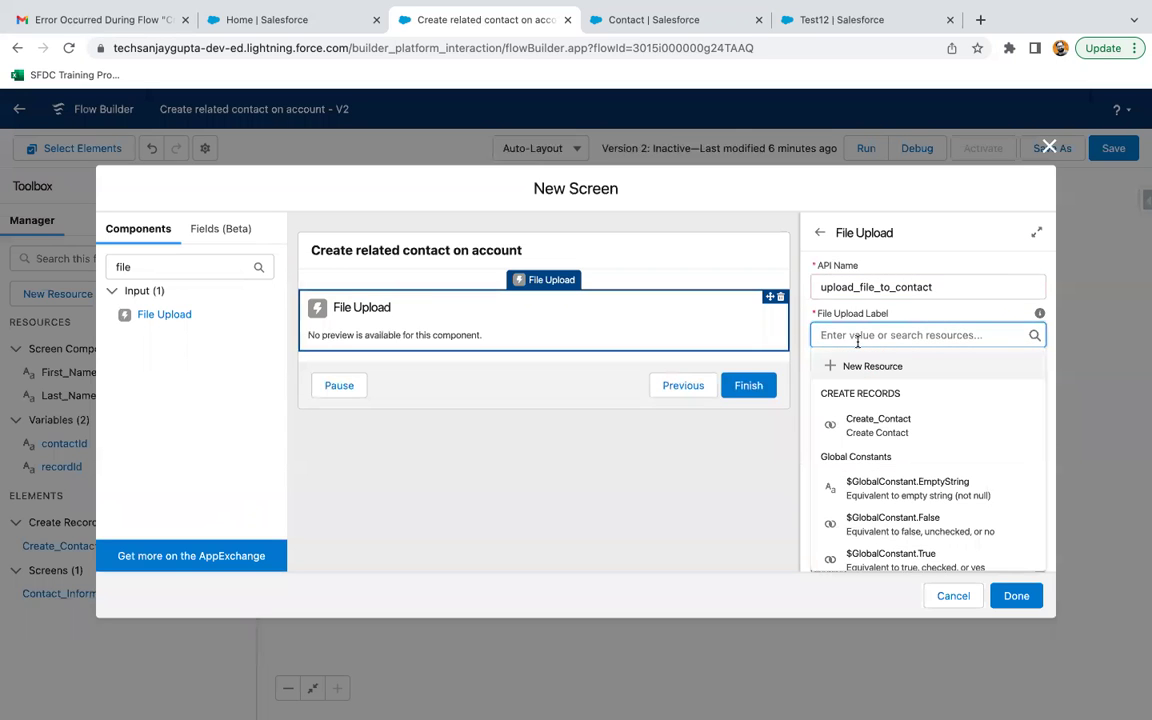
text(Upload File)
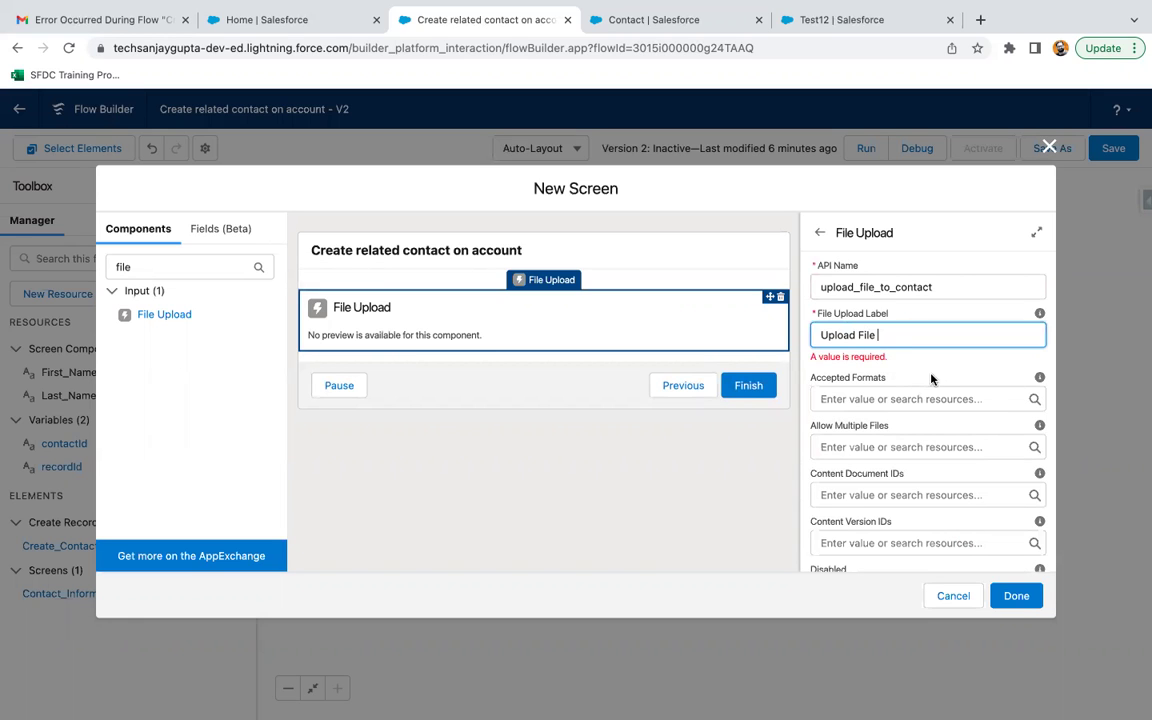
click(903, 366)
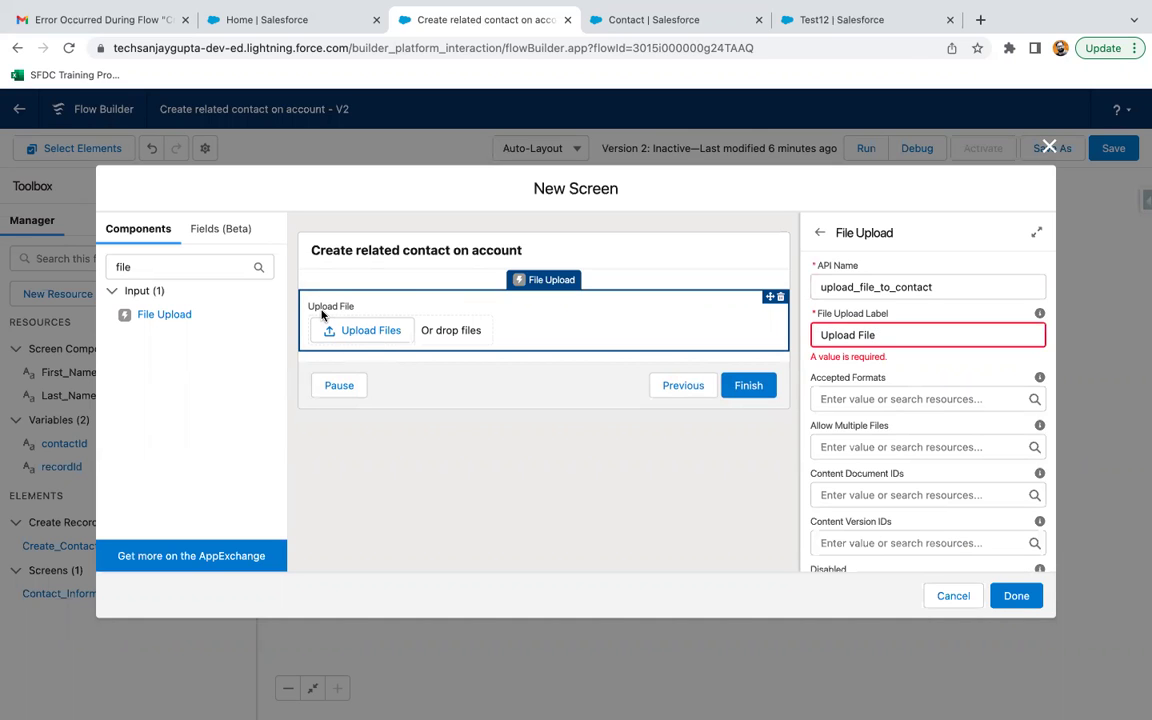
scroll(953, 424, down, 5)
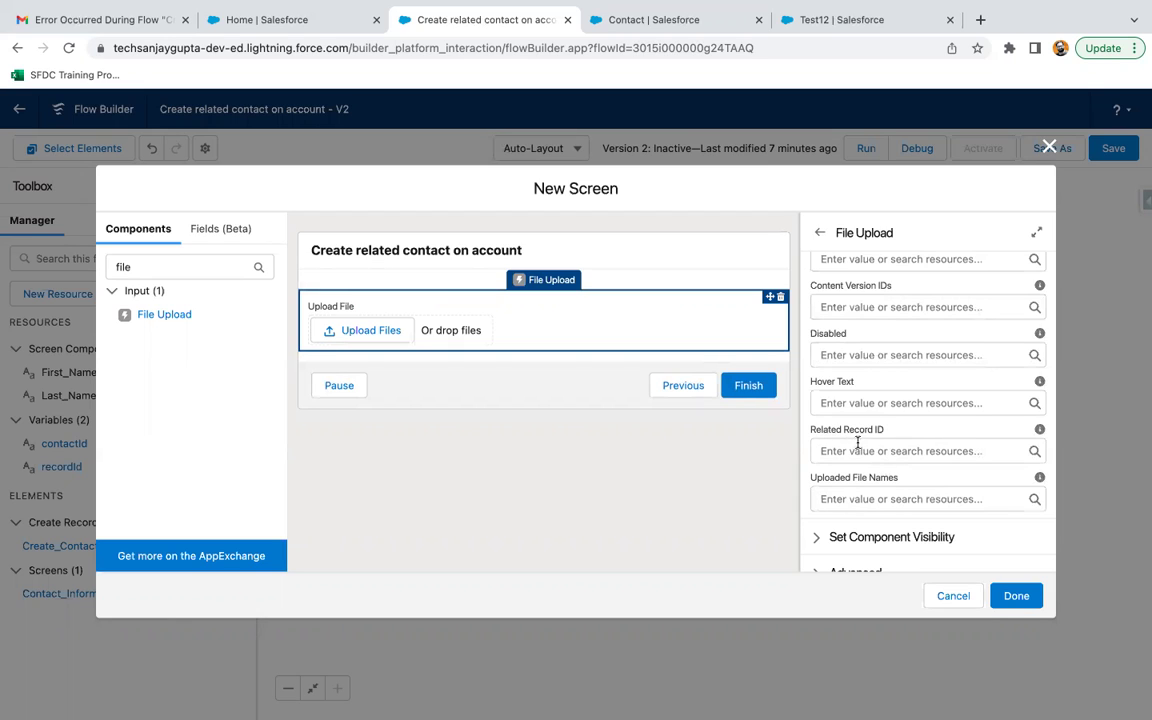
Set the File Upload's Related Record ID to {!contactId}.
click(864, 451)
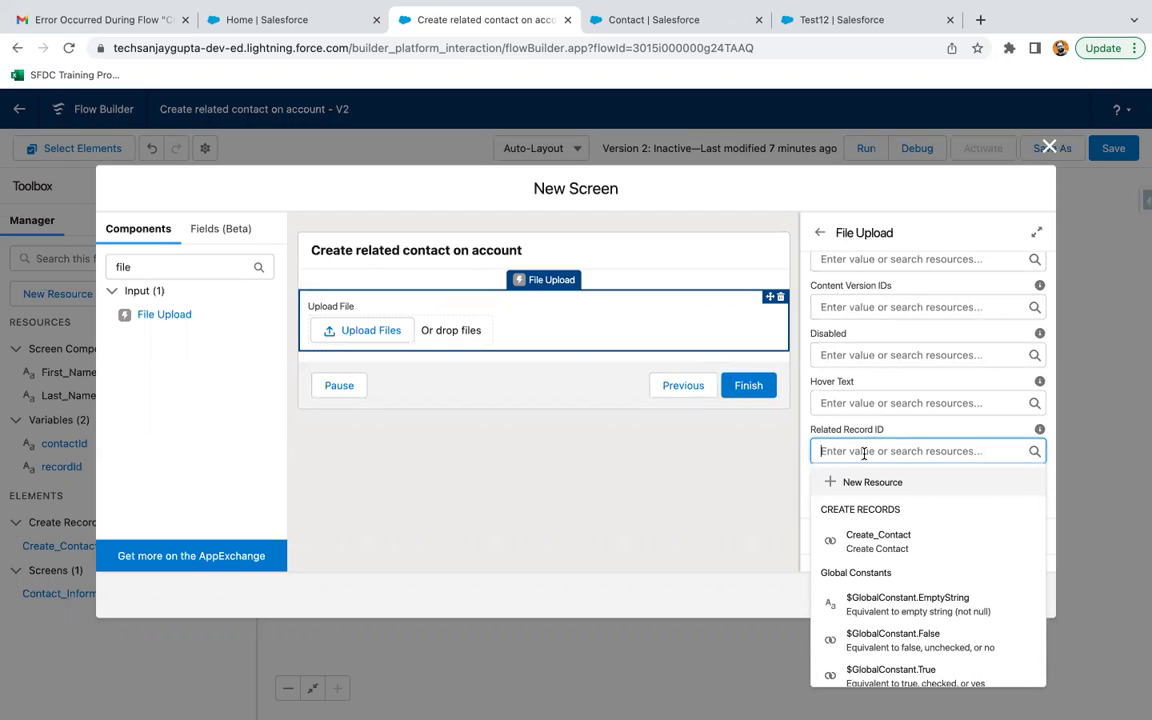
text(contact)
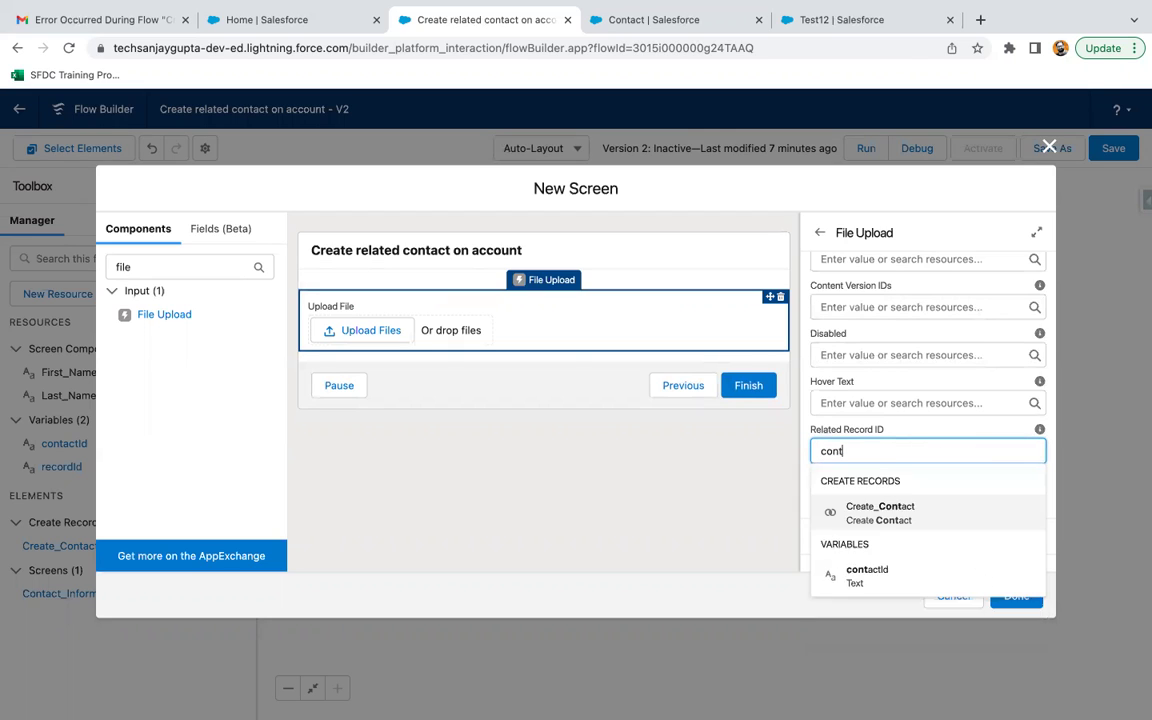
click(868, 572)
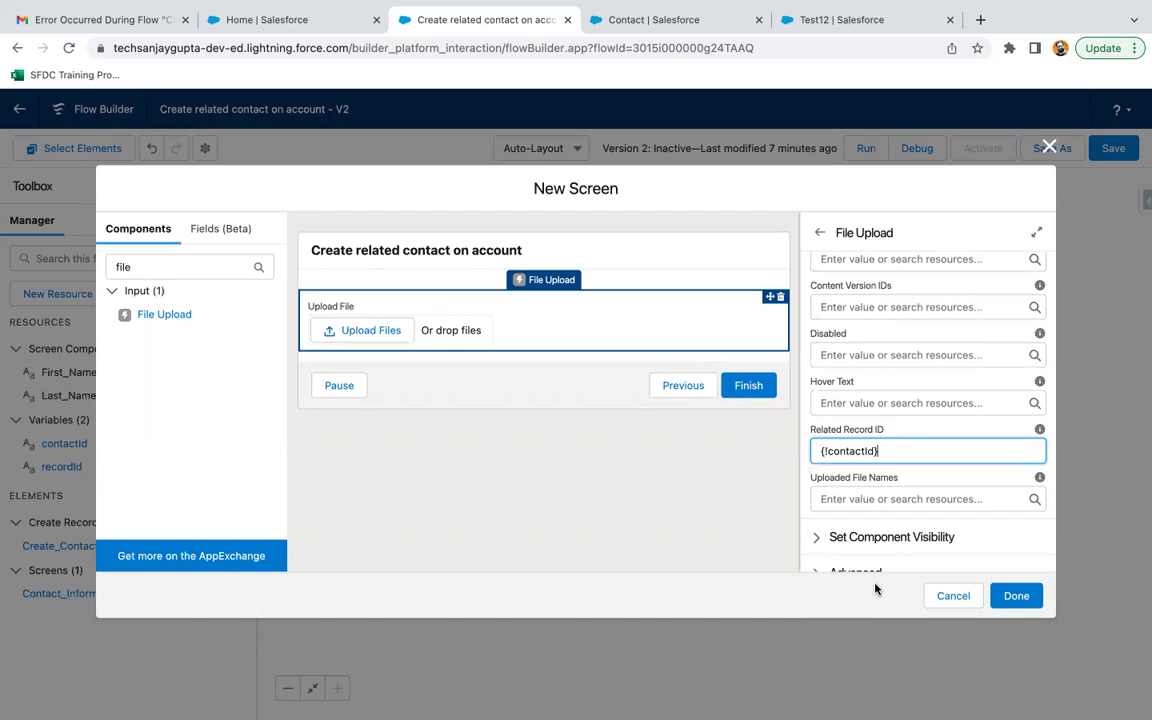
Review the screen and File Upload properties, then finish the Upload File screen.
click(726, 455)
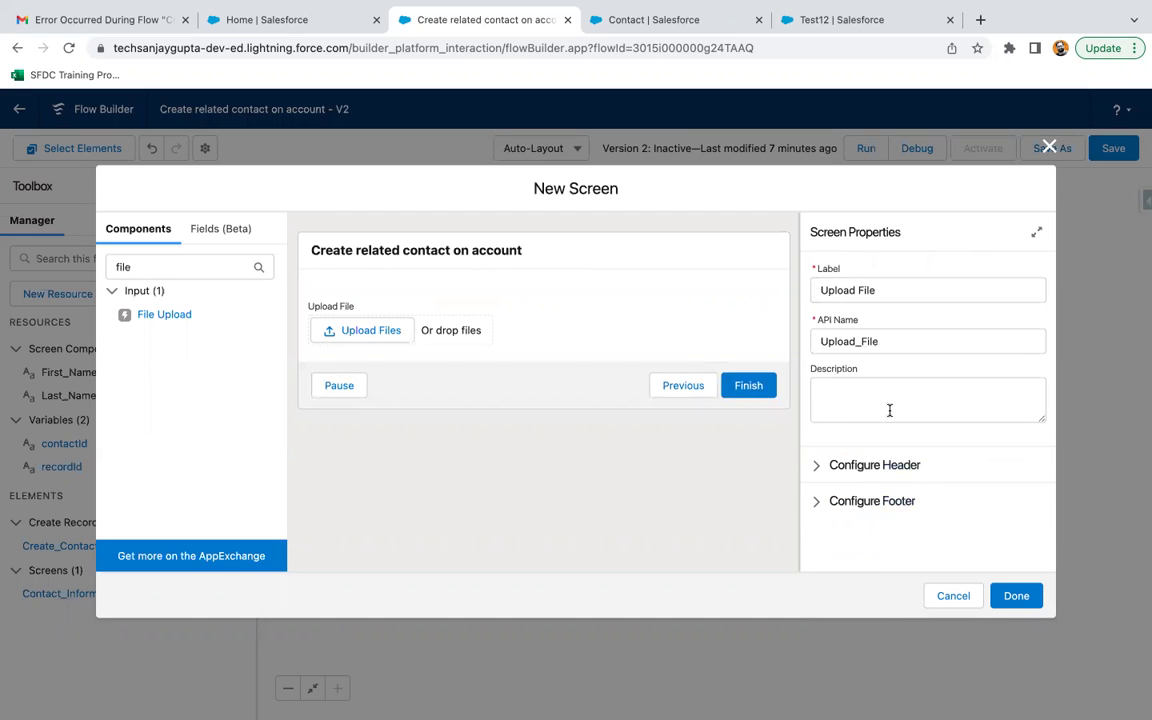
click(886, 342)
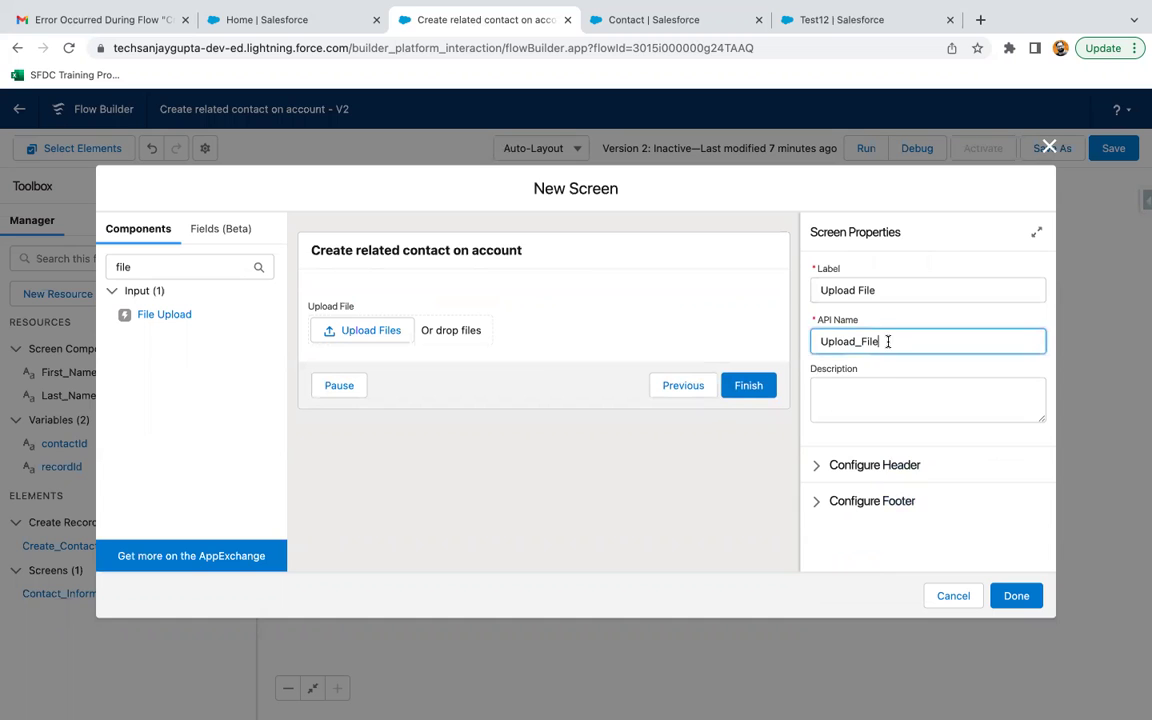
click(668, 316)
scroll(902, 456, down, 3)
scroll(872, 505, down, 2)
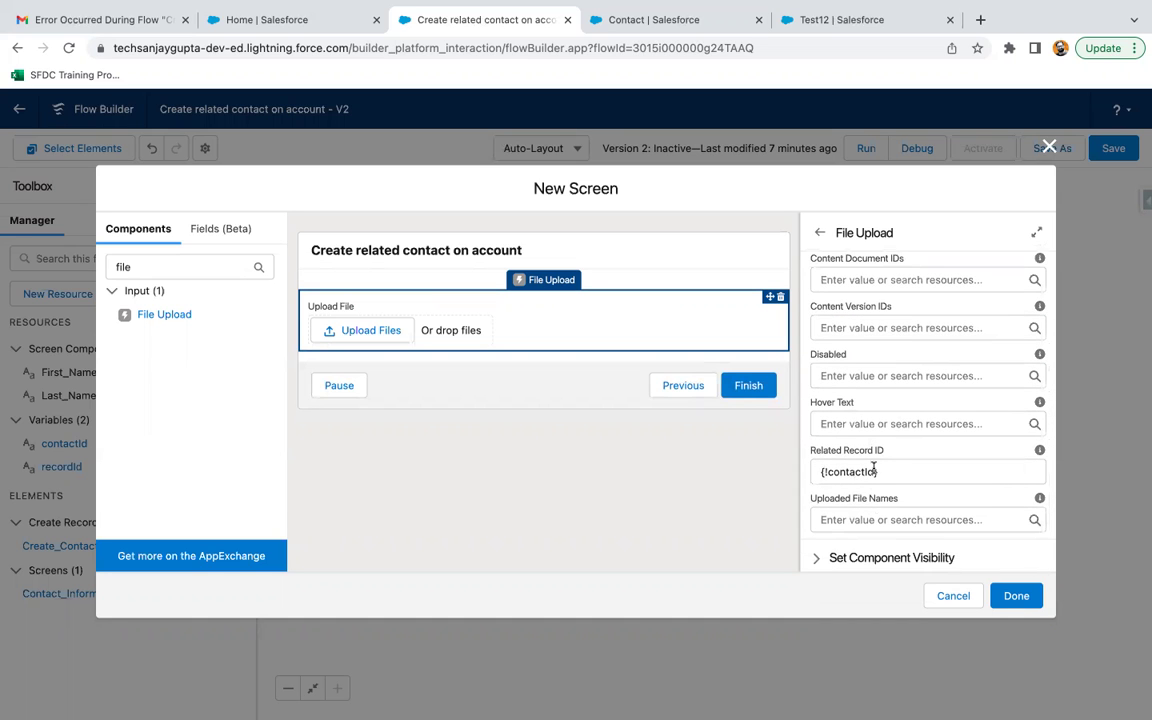
click(1016, 595)
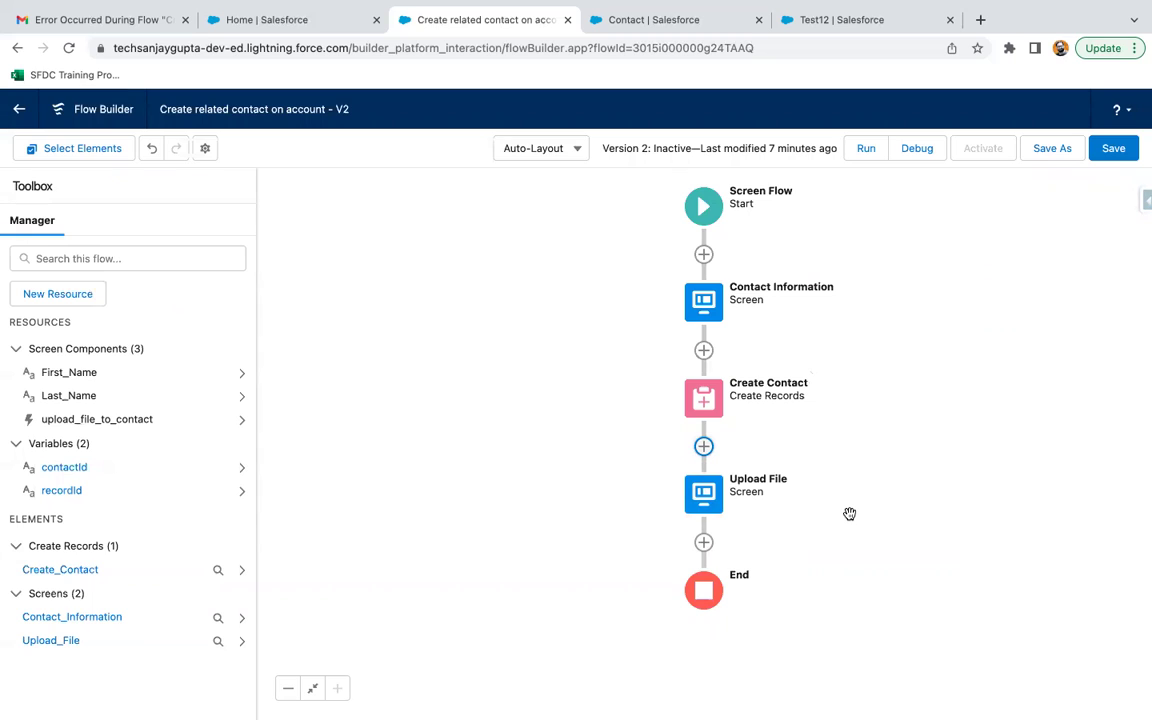
Save the flow and activate version 2.
click(1118, 151)
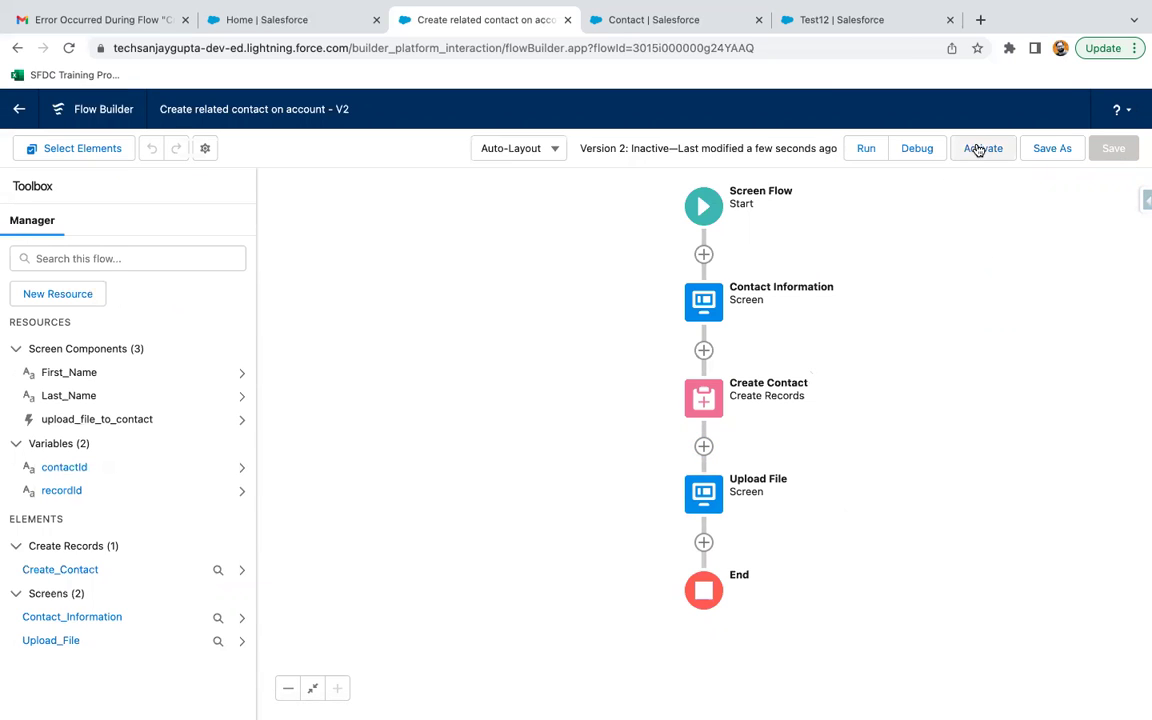
click(979, 150)
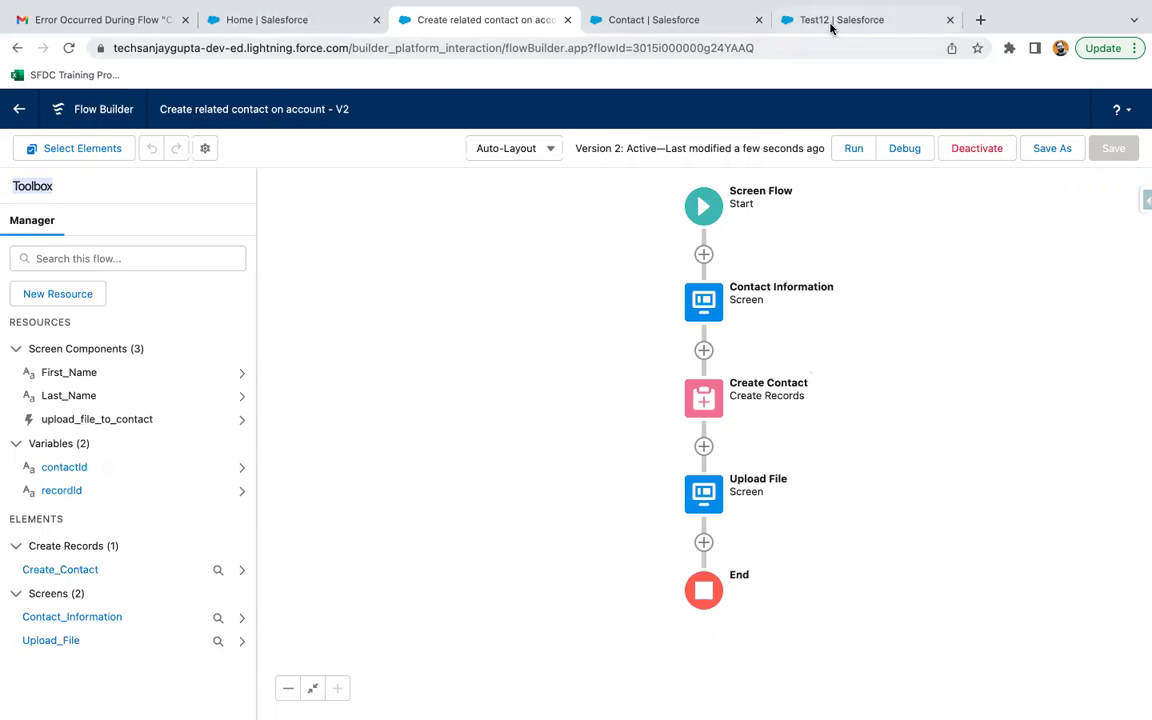
Reload the Test12 account page and choose Edit Page from the Setup menu.
click(830, 28)
click(68, 48)
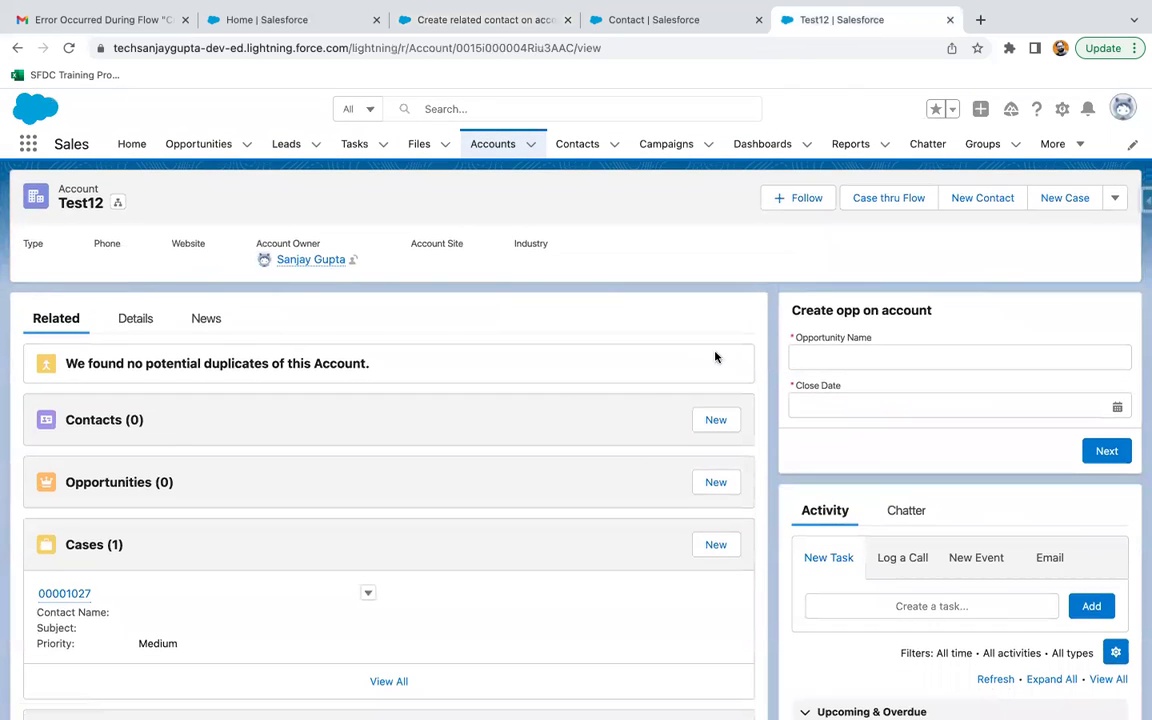
click(1062, 109)
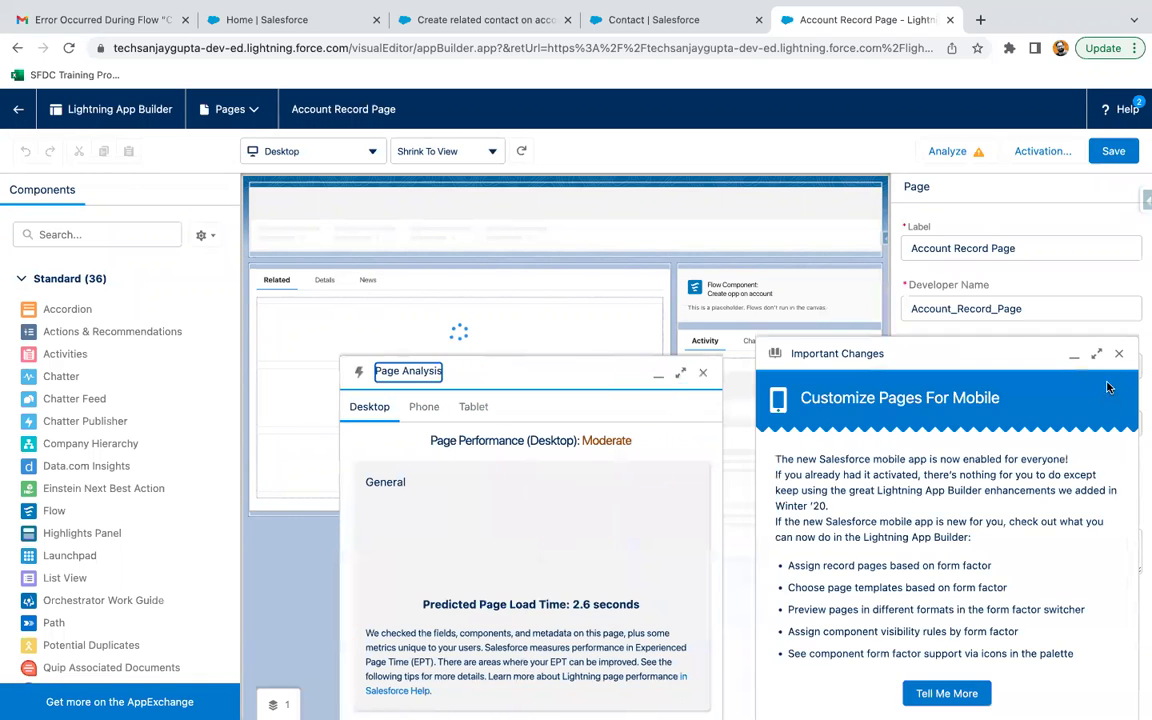
Dismiss the Important Changes, page performance and tips popups.
click(1121, 353)
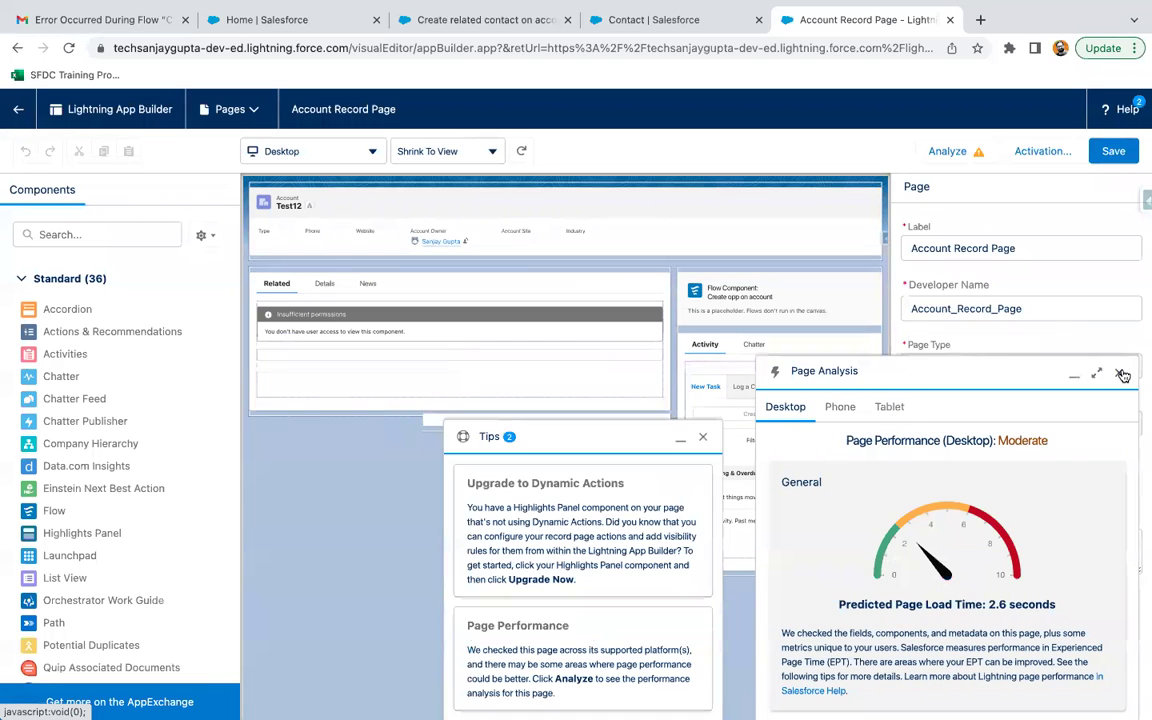
click(1124, 372)
click(1119, 437)
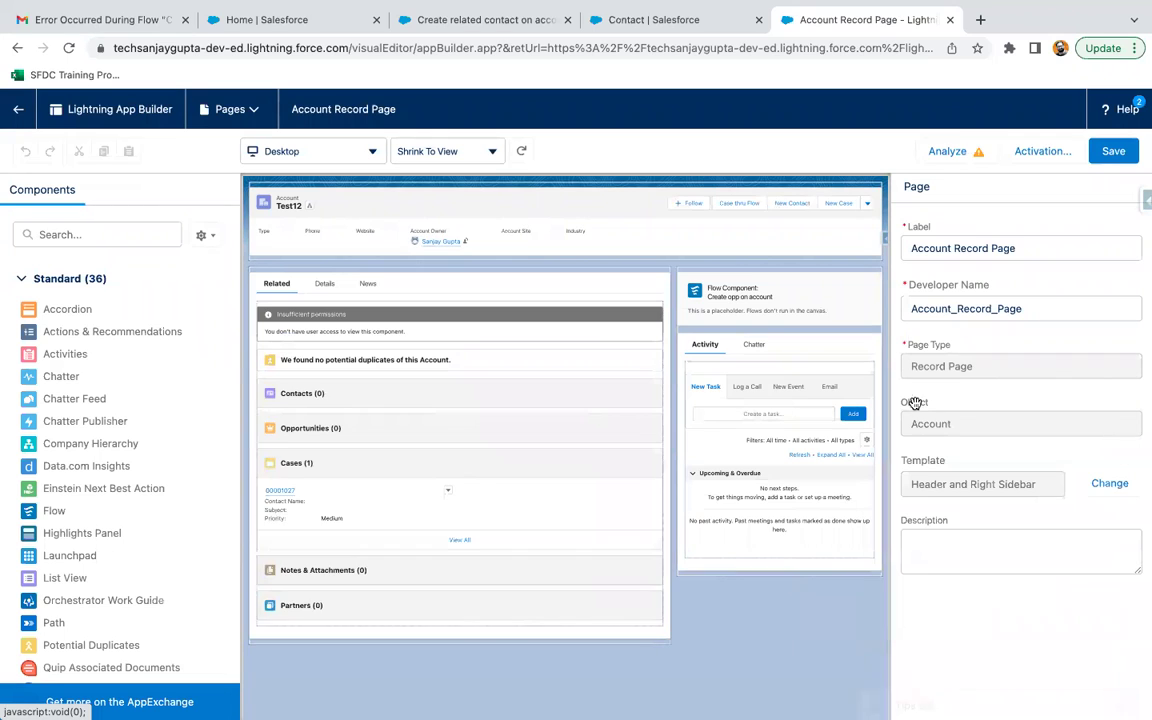
Add a sidebar Flow component for 'Create related contact on account' passing the record ID, and save.
drag(56, 520, 727, 320)
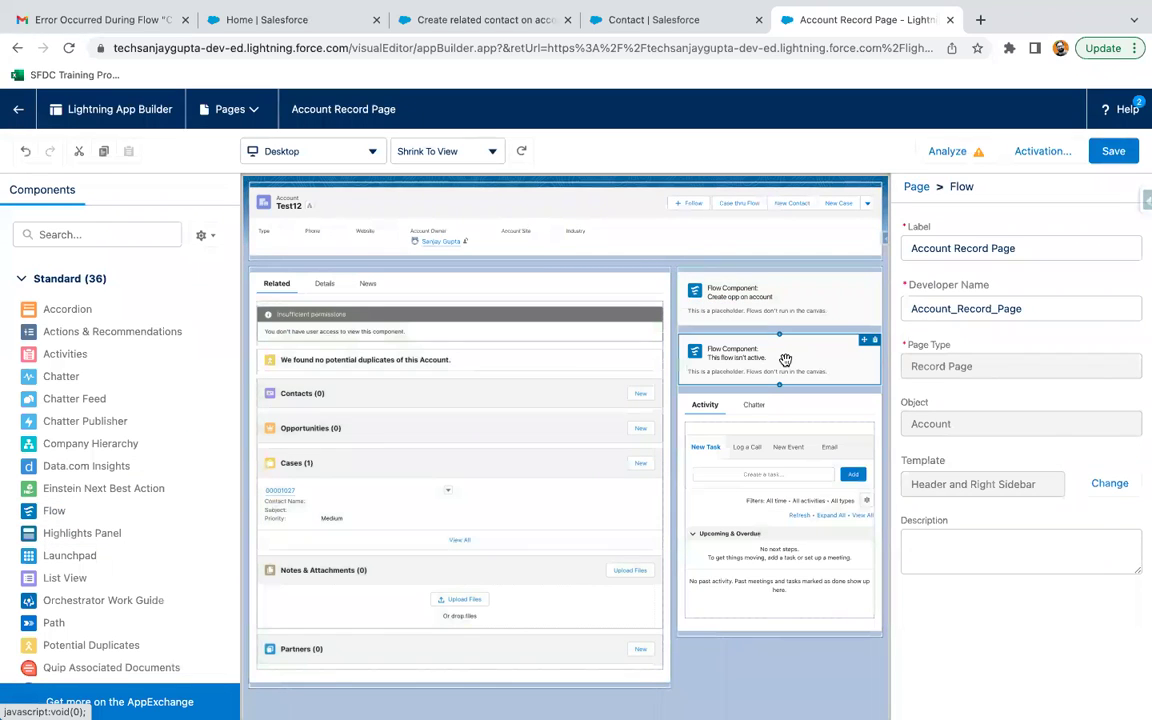
click(969, 261)
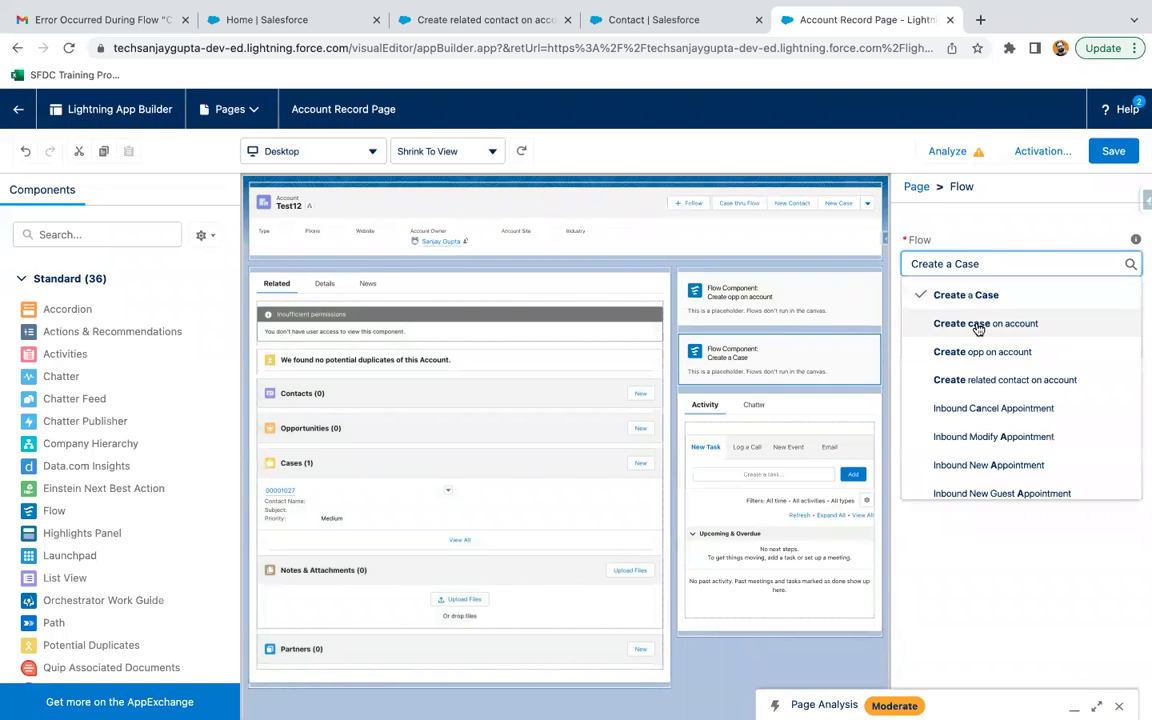
click(980, 434)
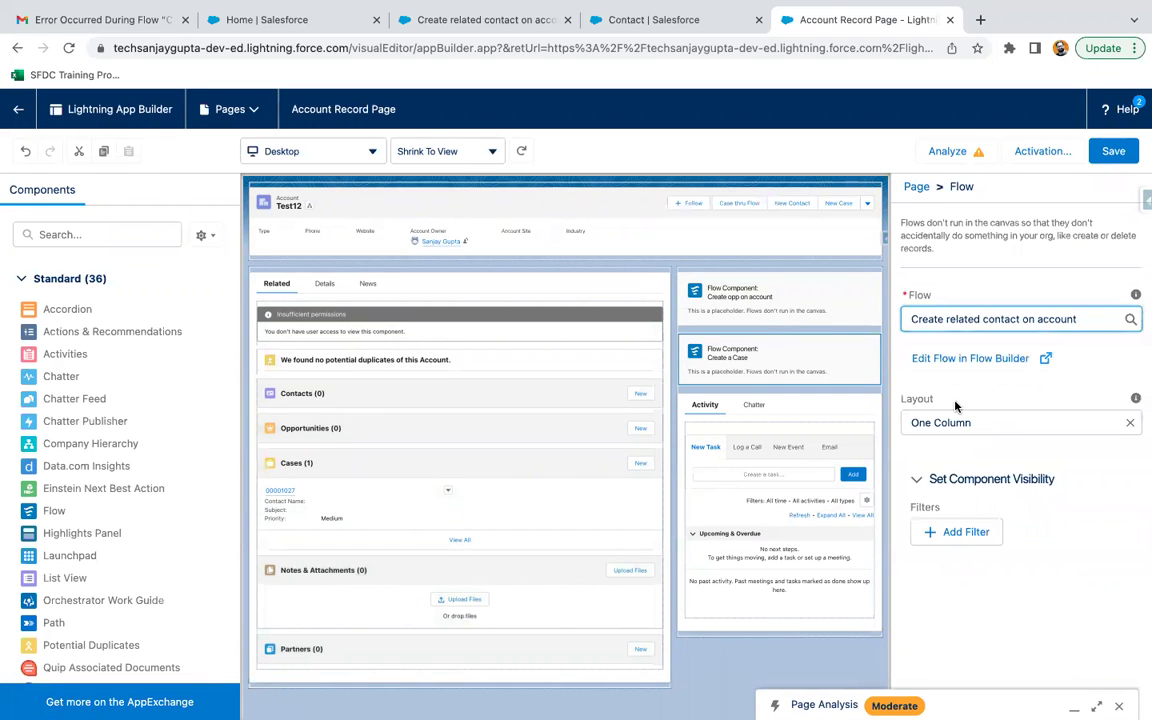
click(906, 548)
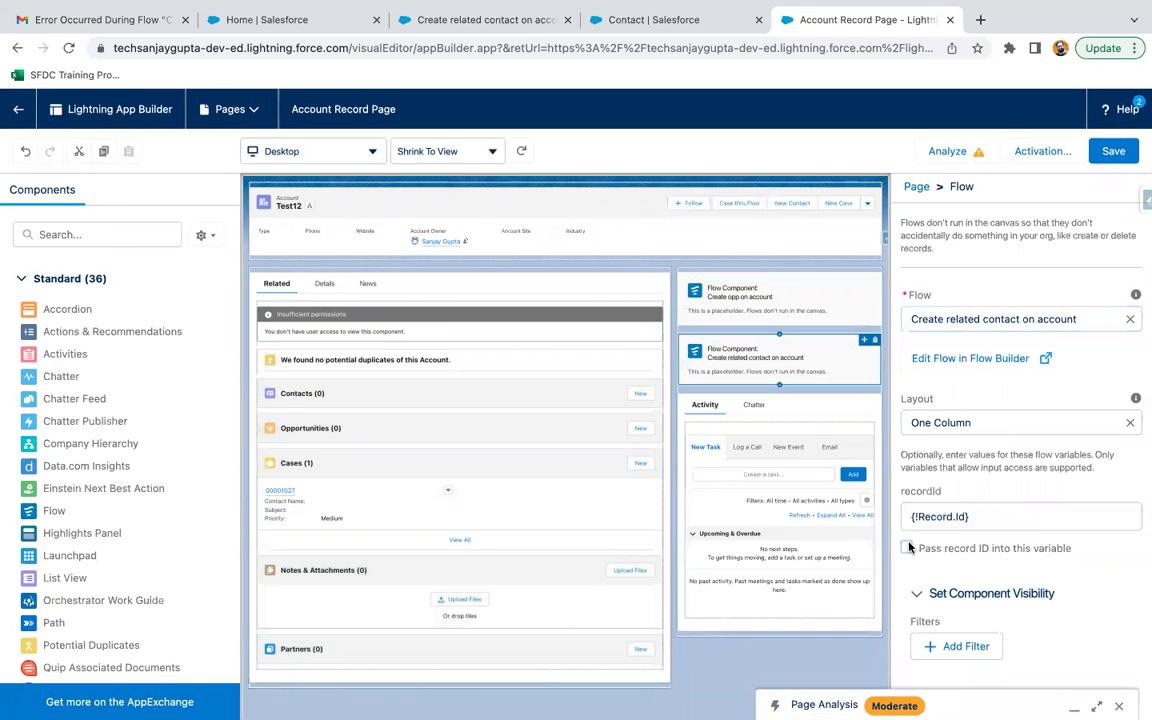
click(1112, 151)
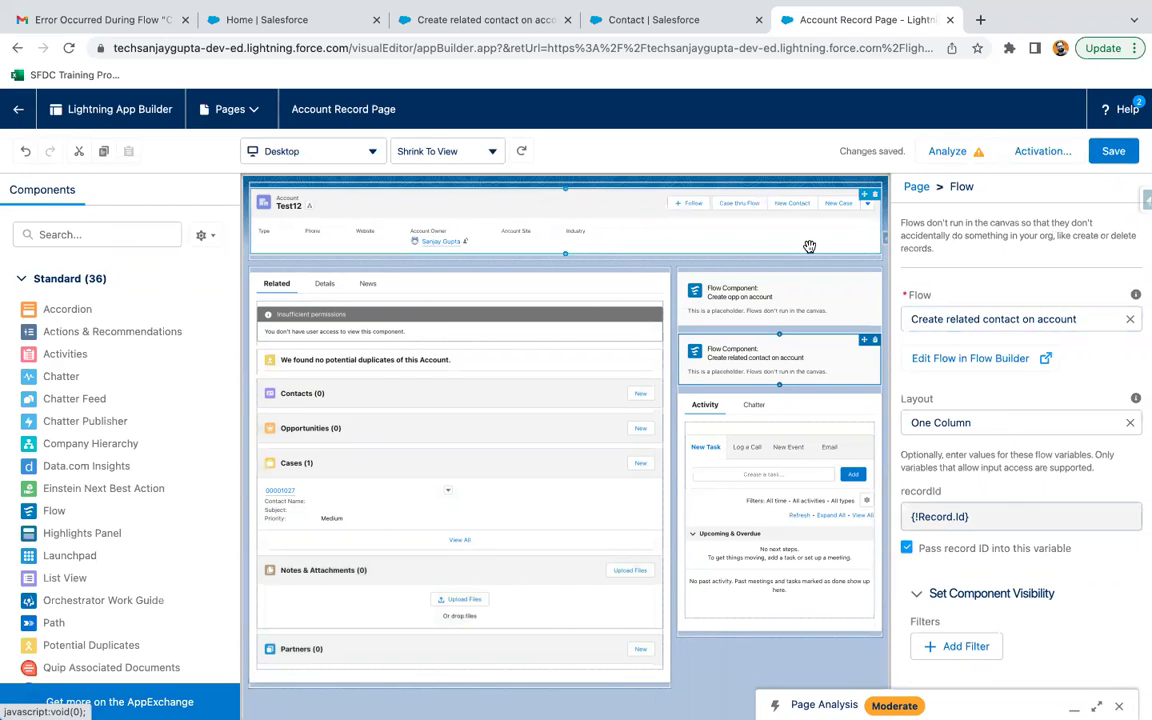
click(18, 109)
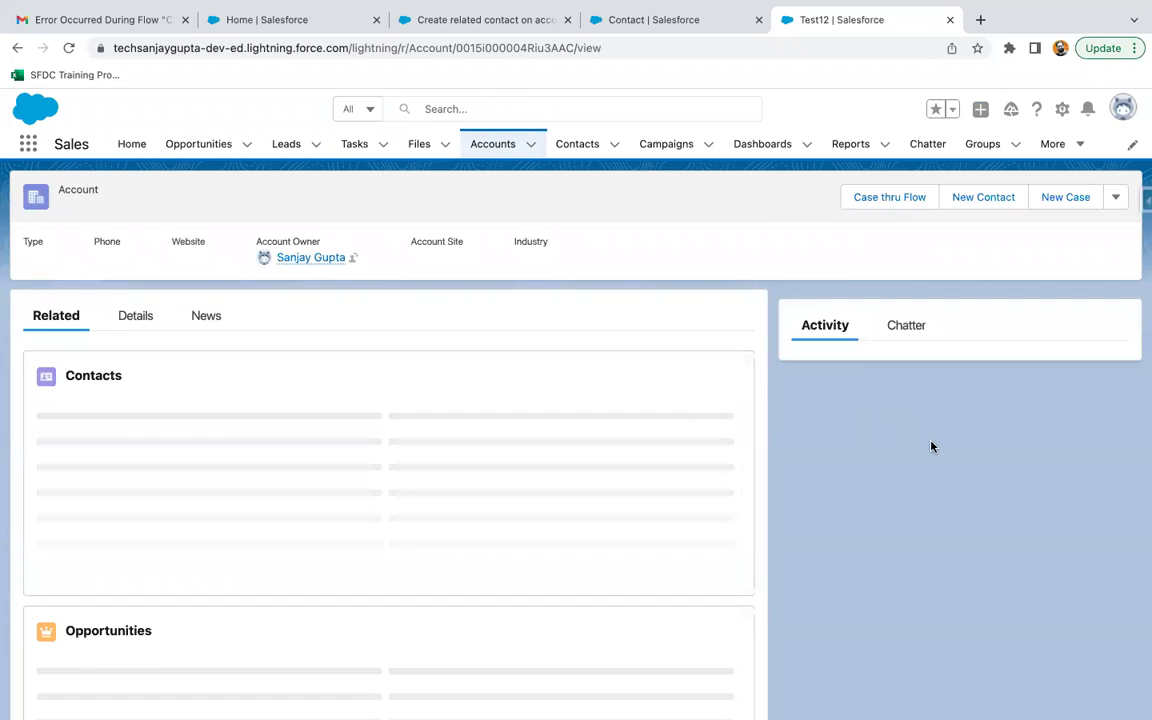
Enter the new contact's first and last name in the flow card and submit.
scroll(877, 594, down, 2)
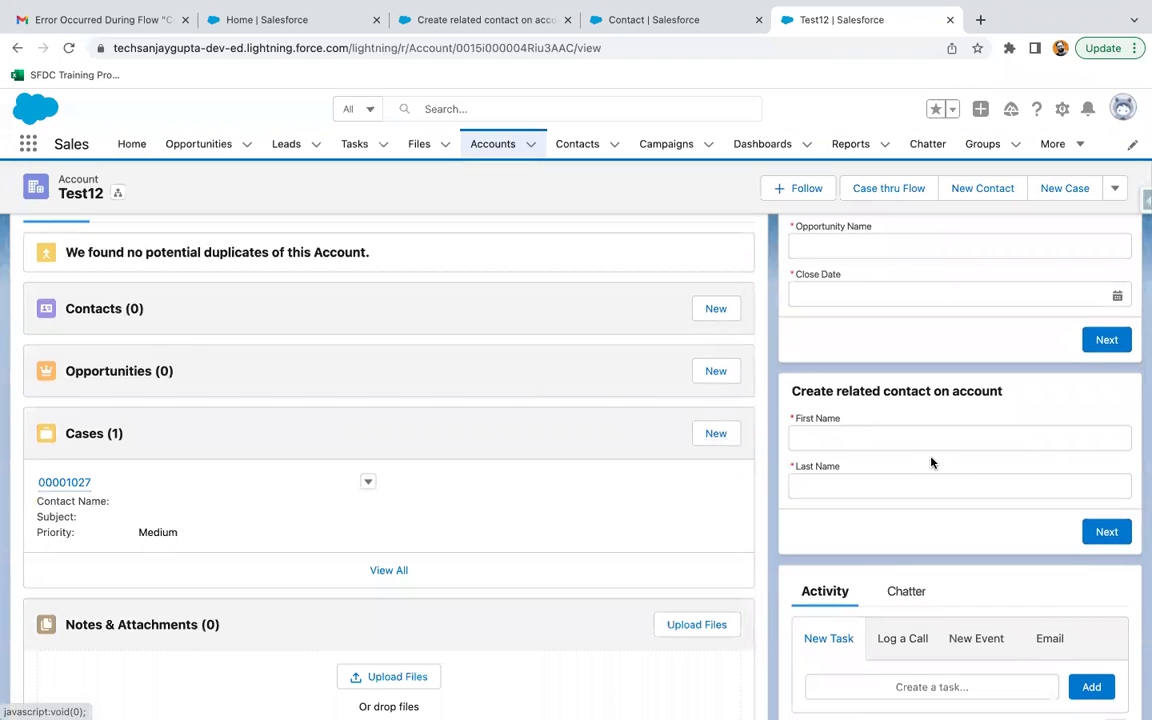
click(881, 437)
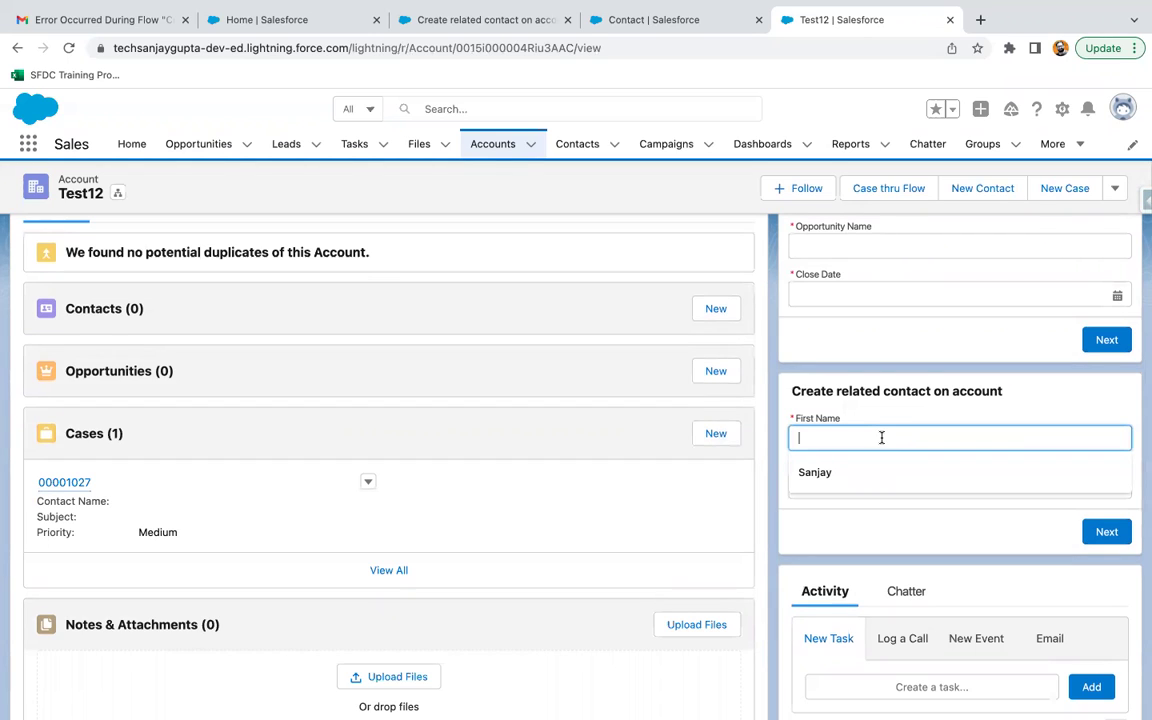
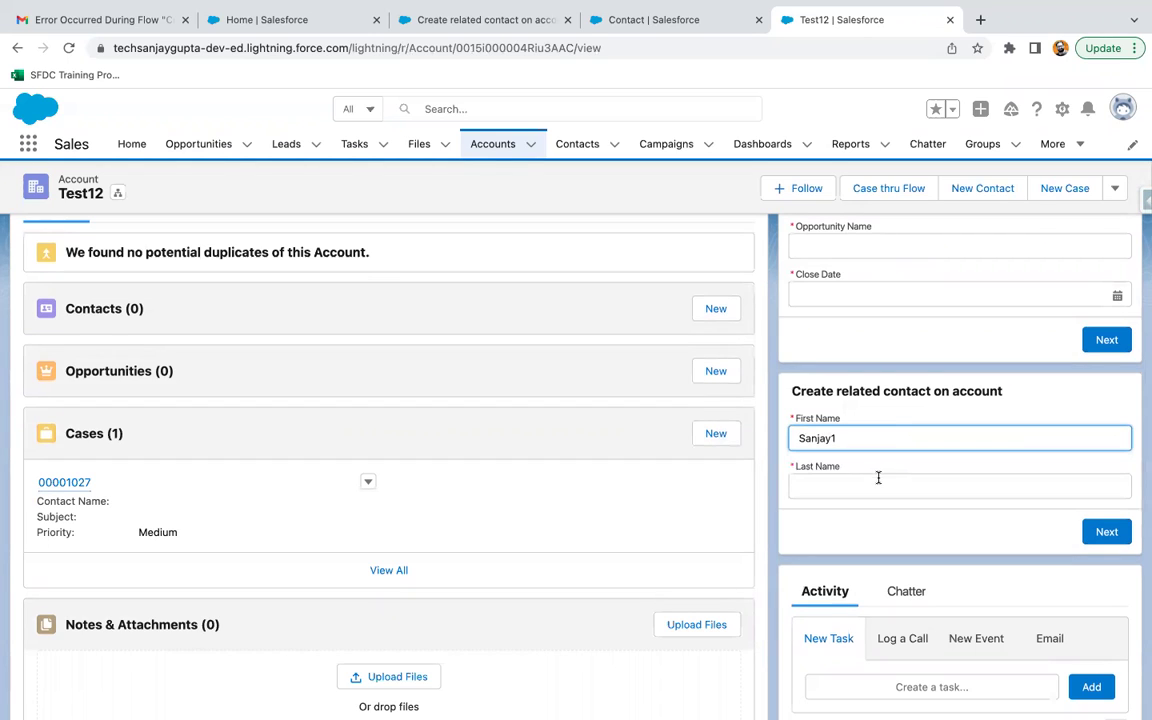
click(878, 478)
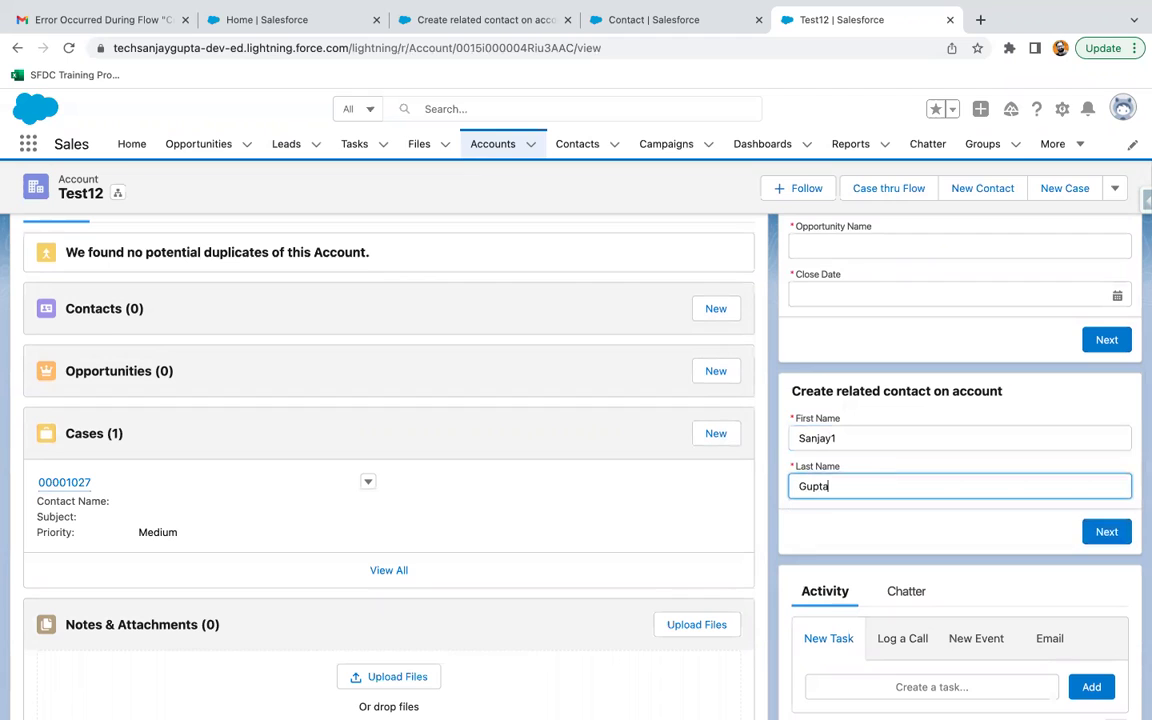
click(1106, 531)
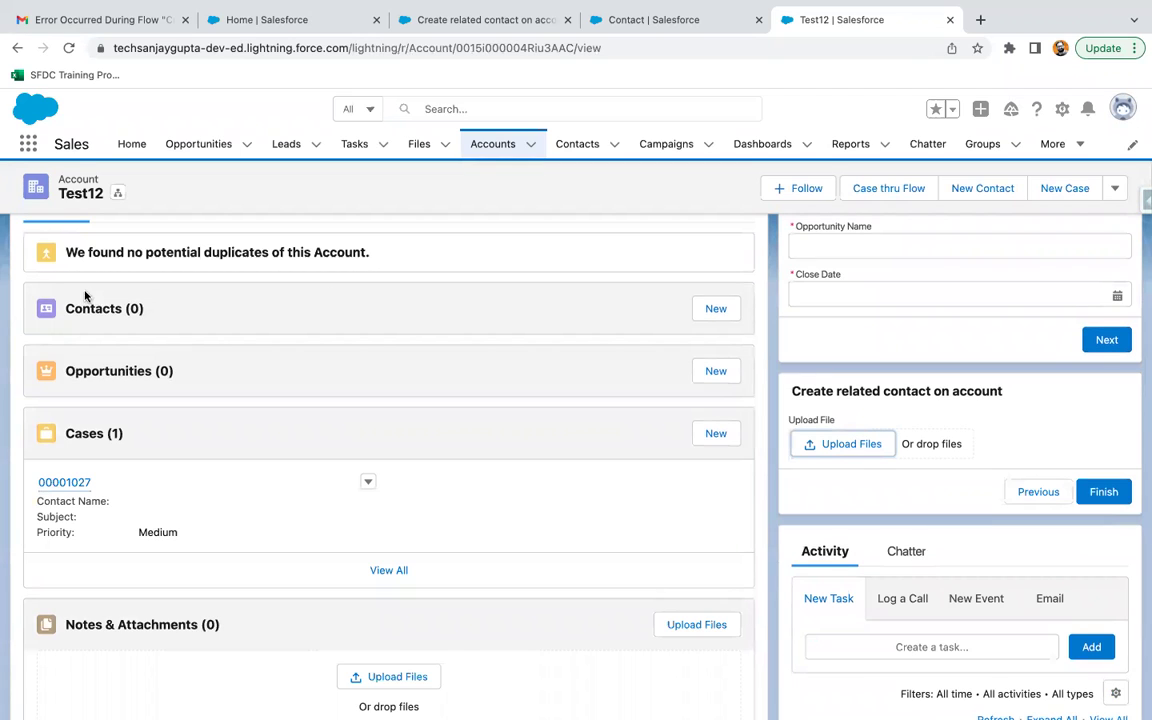
Upload Youtube banners.pptx (3).png to the new contact and finish the flow.
click(839, 446)
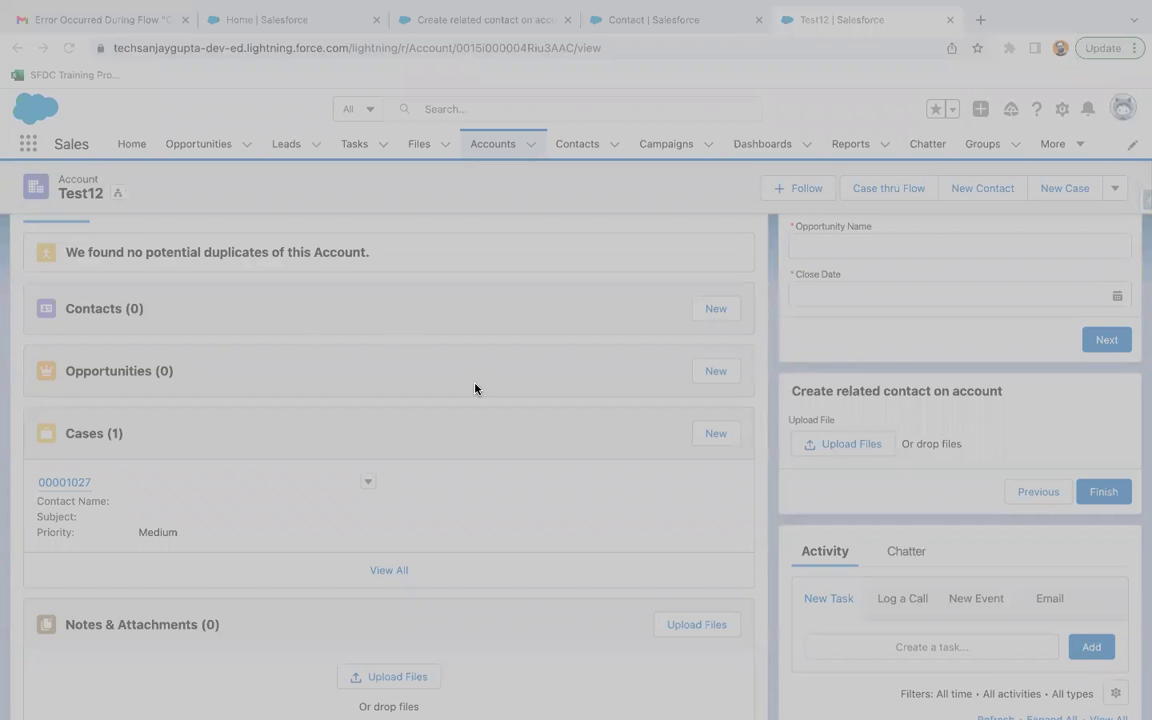
key(Return)
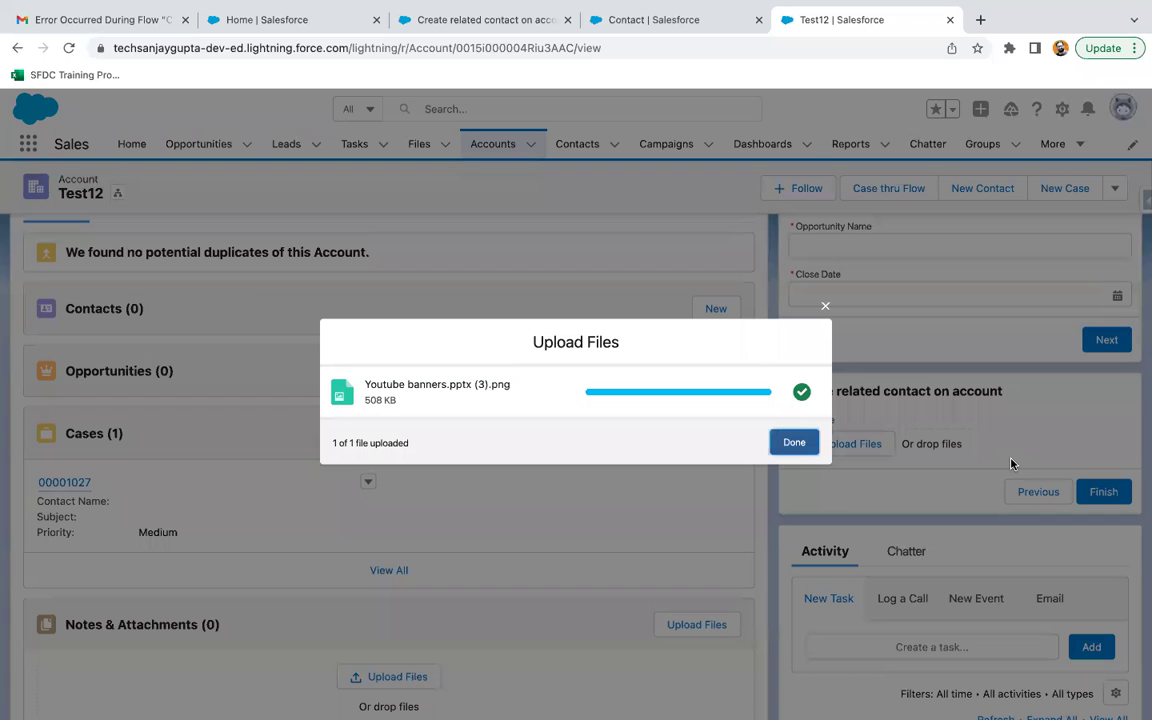
click(799, 450)
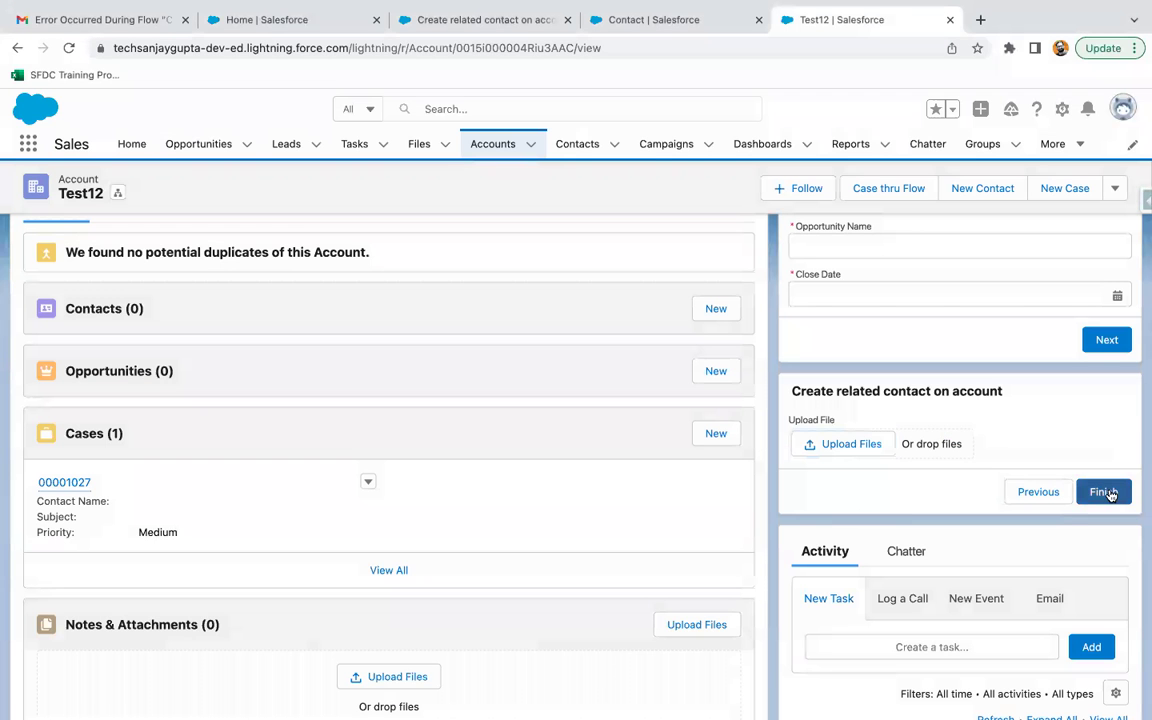
click(1105, 493)
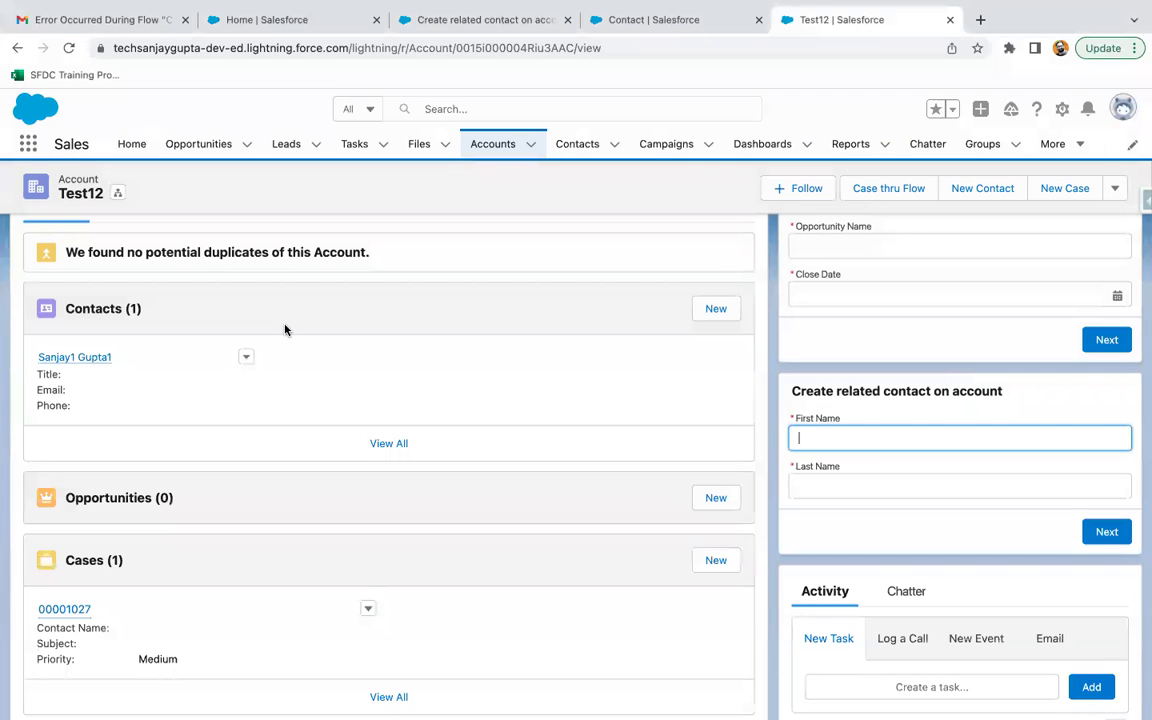
Confirm the new contact's Notes & Attachments list shows one png, then return to Flow Builder.
click(112, 360)
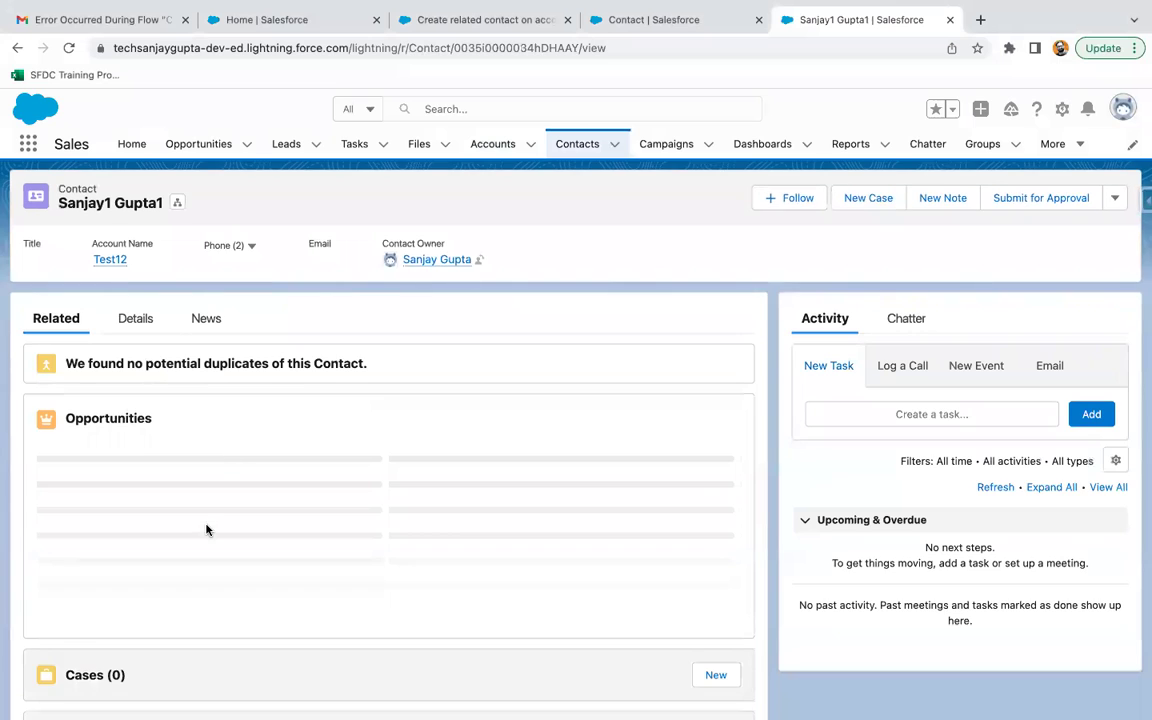
scroll(207, 528, down, 2)
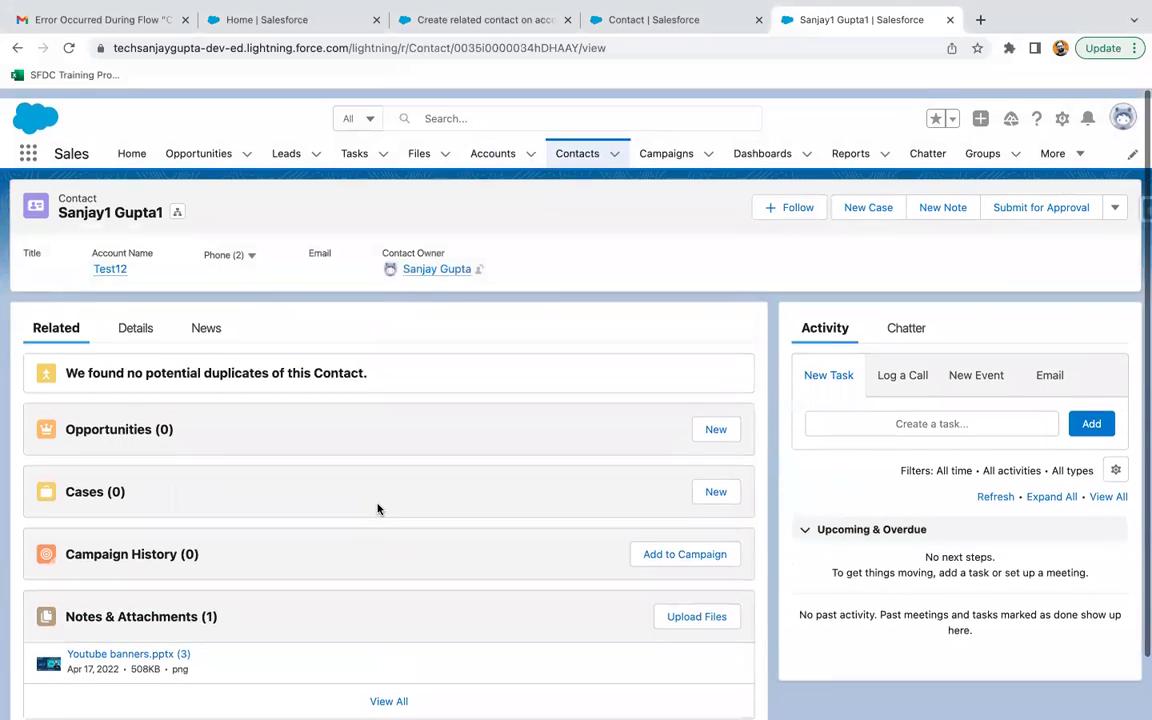
click(518, 27)
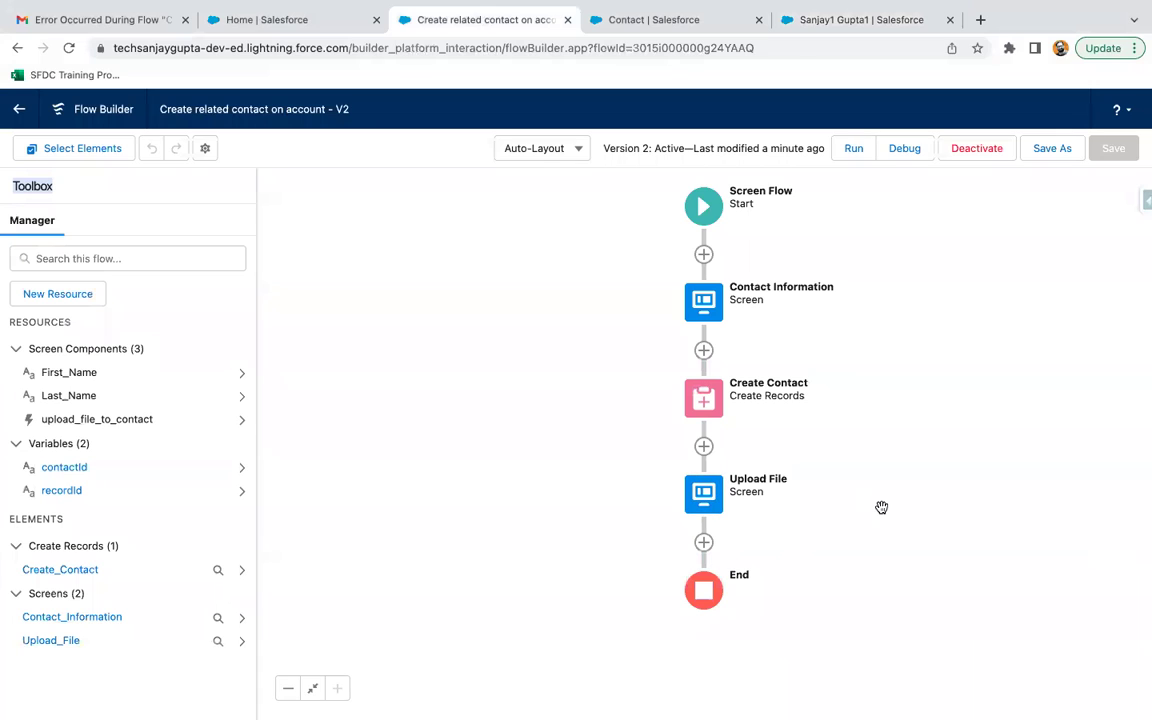